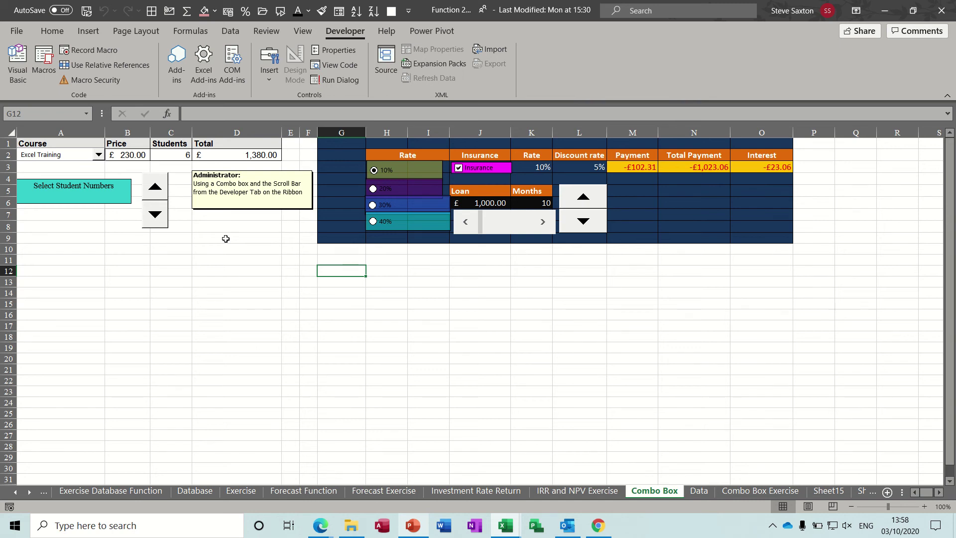
Step: Display the Developer tab's gallery of Form Controls and ActiveX Controls
click(271, 79)
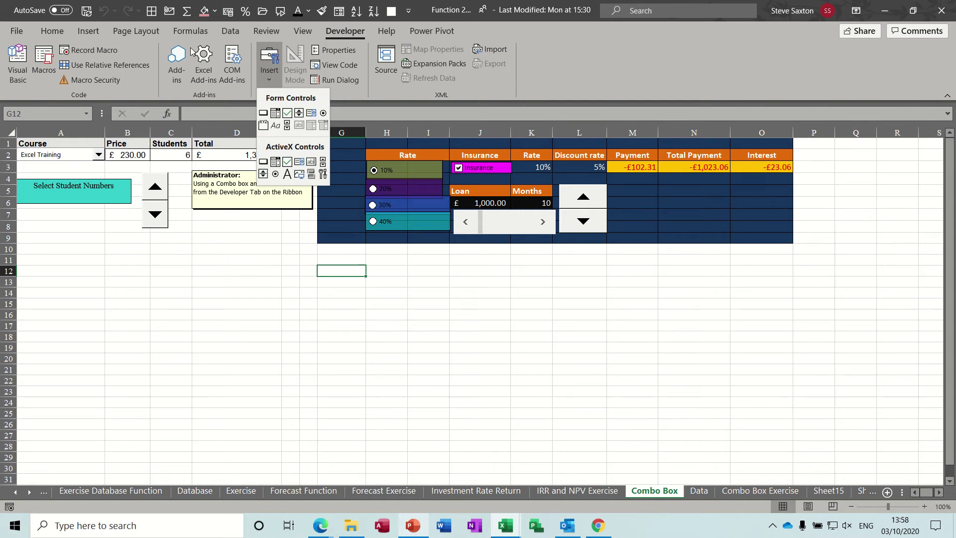
Step: Confirm Developer is ticked under Main Tabs in Excel Options' Customize Ribbon, then close Options
click(17, 31)
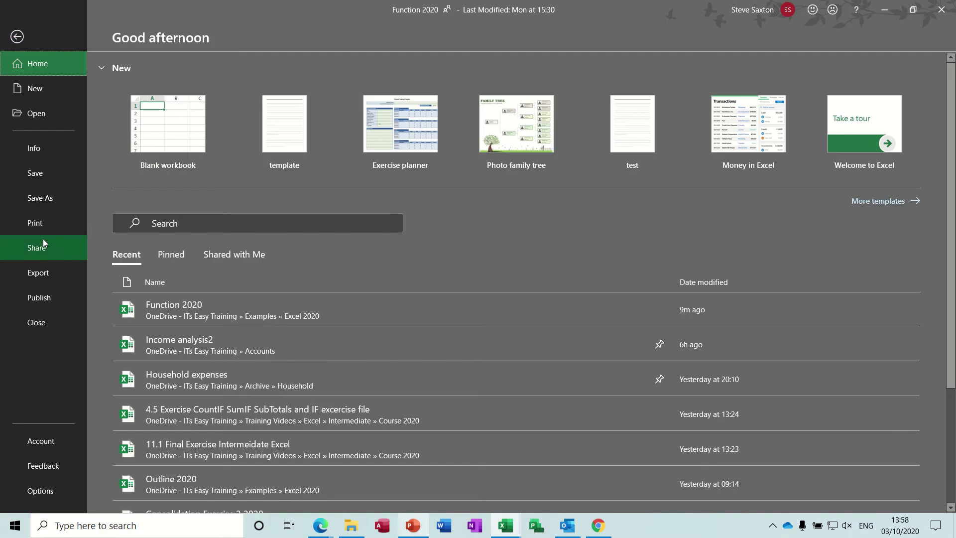
click(39, 489)
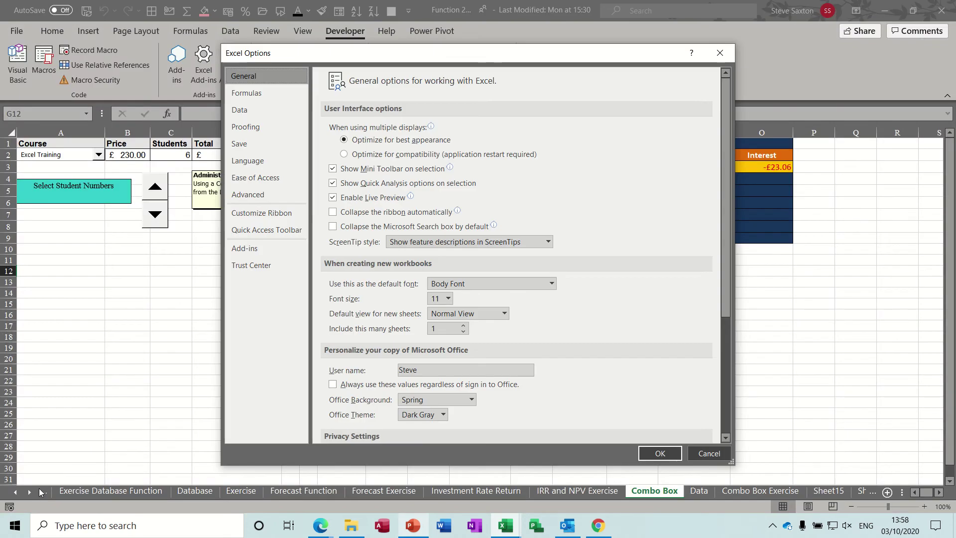
click(264, 213)
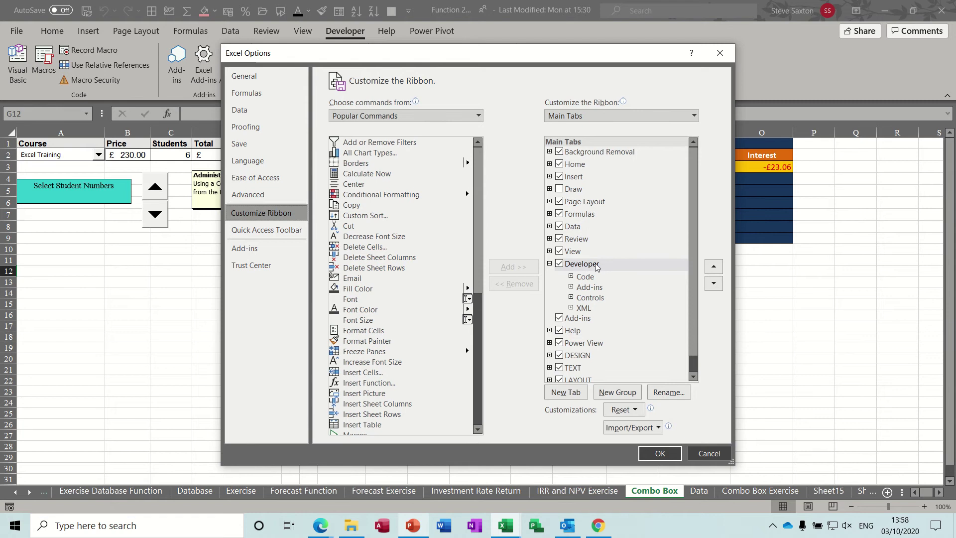
click(650, 449)
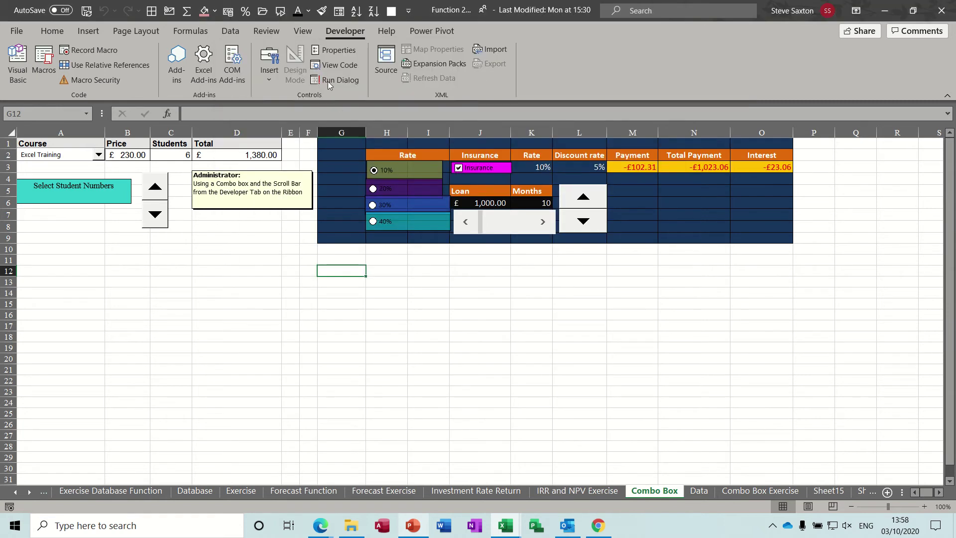
Step: Preview the spin button control, then choose Access Training in the A2 course combo box
click(270, 67)
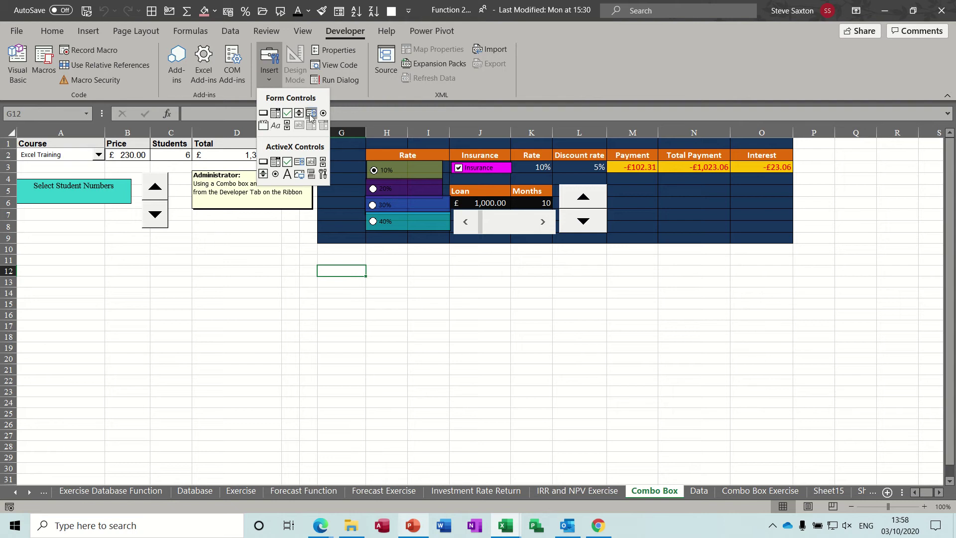
click(293, 114)
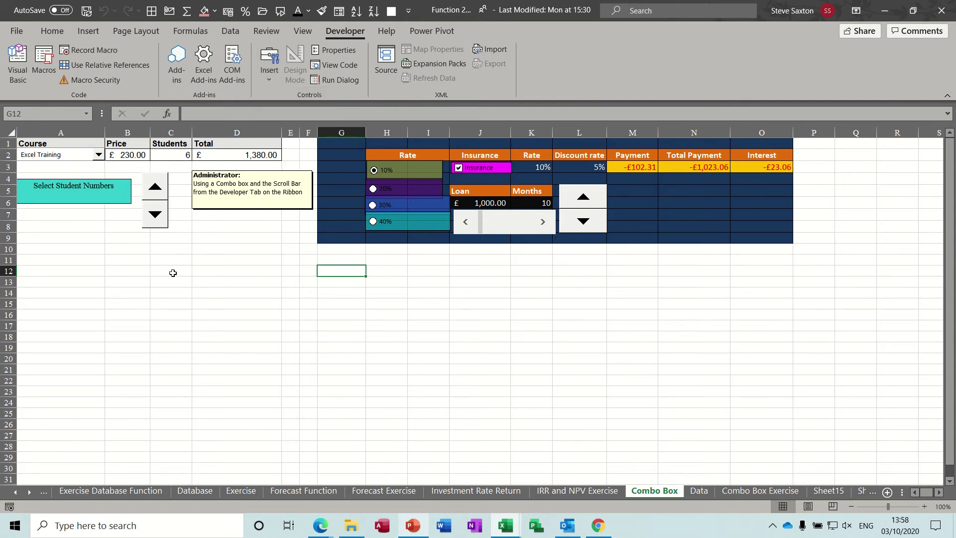
click(98, 156)
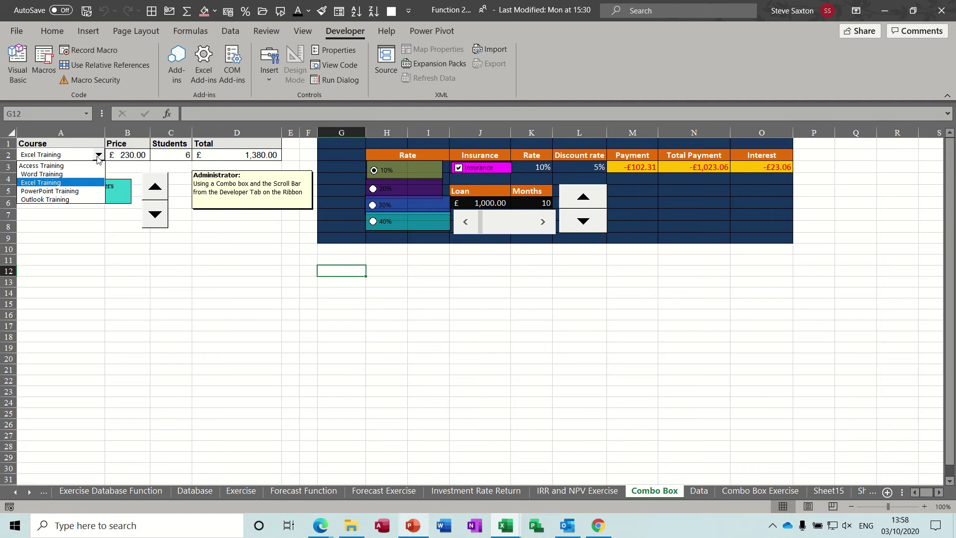
click(52, 183)
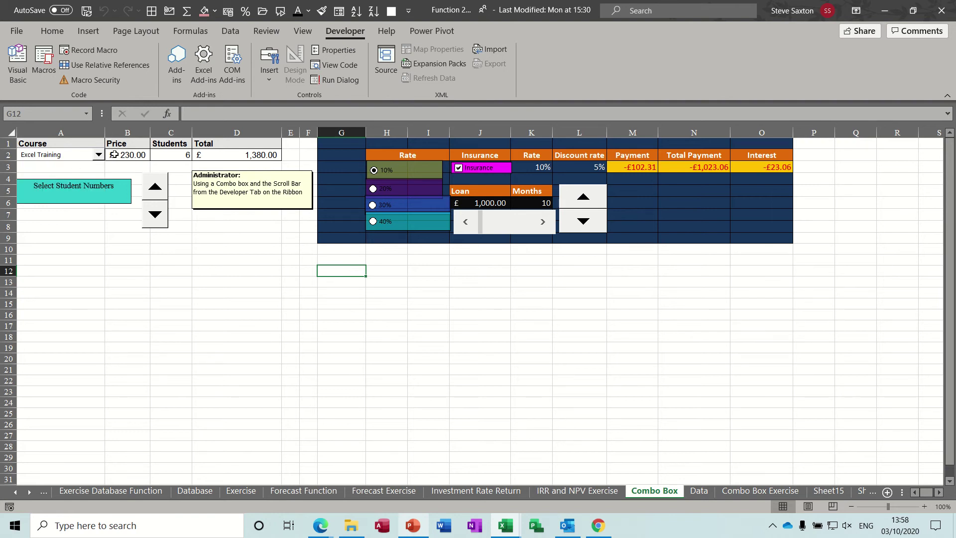
click(98, 156)
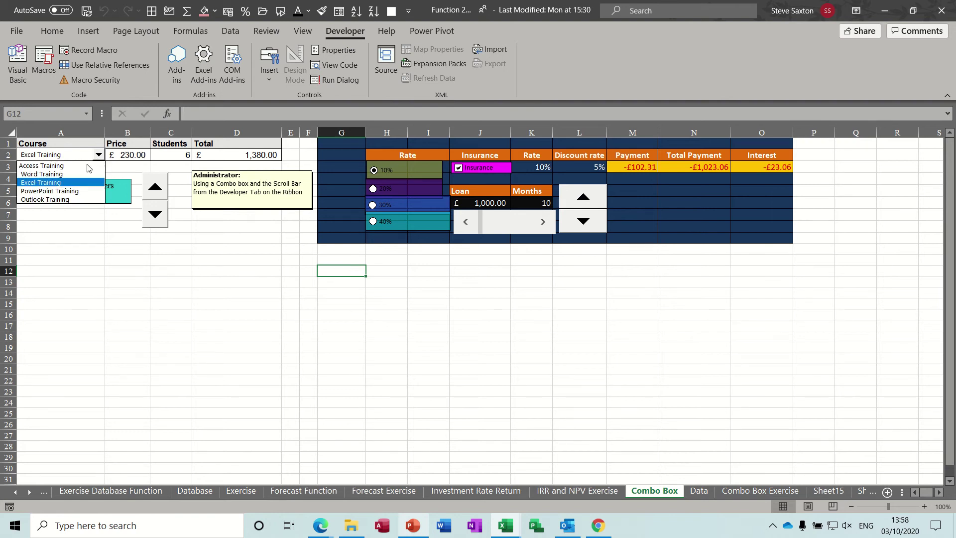
click(67, 165)
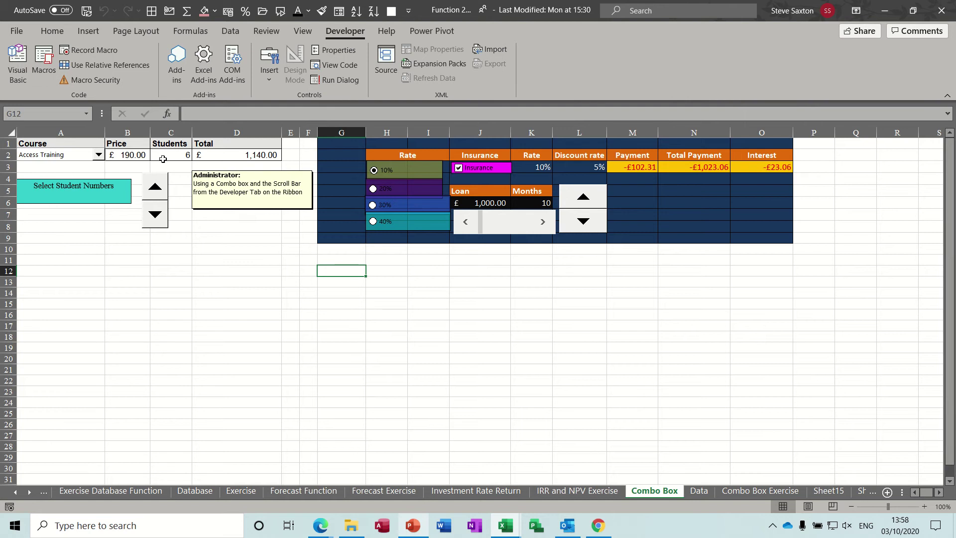
Step: Nudge the Students spinner up and back down, ending at 6 students
click(155, 189)
click(154, 215)
click(155, 215)
Step: Raise the loan to £4,000 and lengthen the term to 20 months
click(582, 199)
click(583, 199)
click(583, 199)
click(544, 224)
Step: Toggle Insurance off and on, settle on the 20% rate, and inspect M3's payment formula
click(459, 168)
click(458, 168)
click(374, 189)
click(371, 208)
click(374, 190)
click(635, 165)
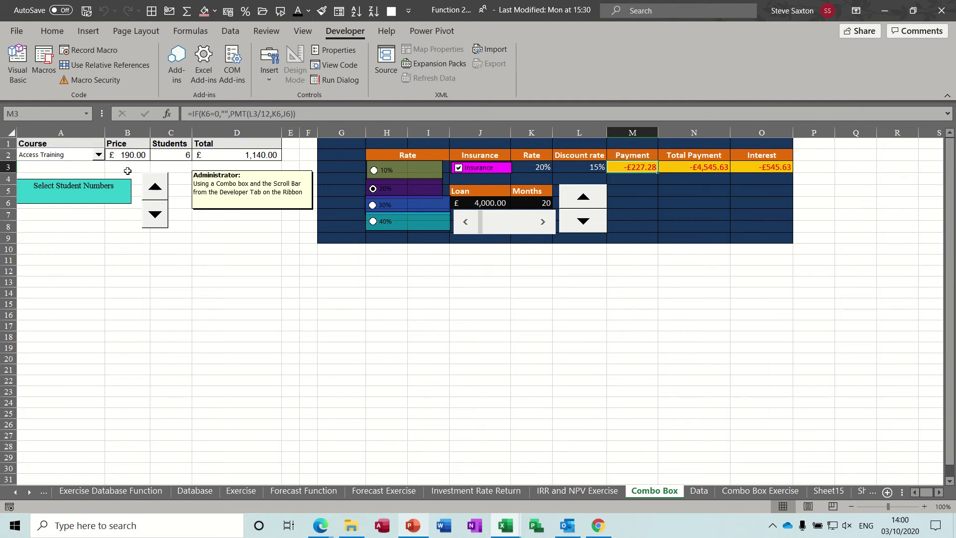
Step: Move the course combo box down to row 3
click(77, 272)
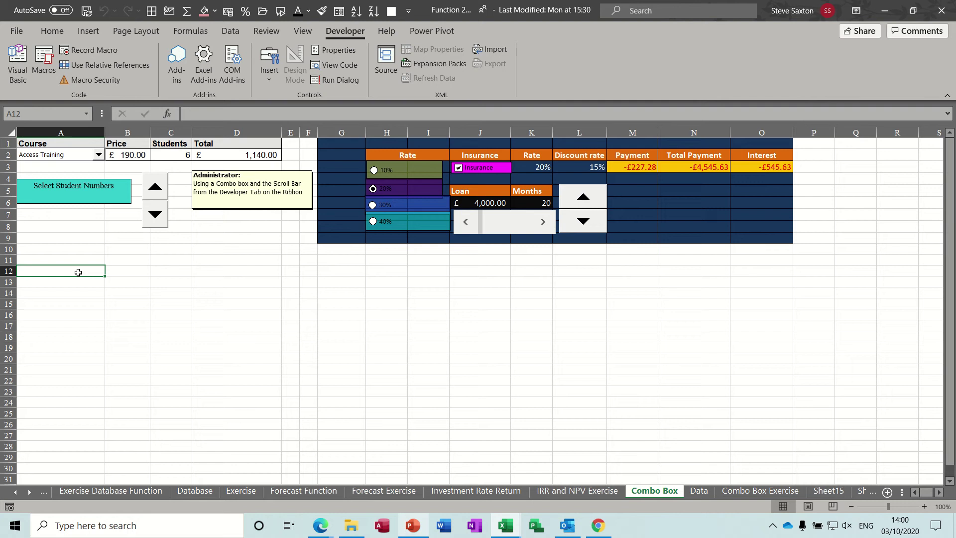
right_click(75, 154)
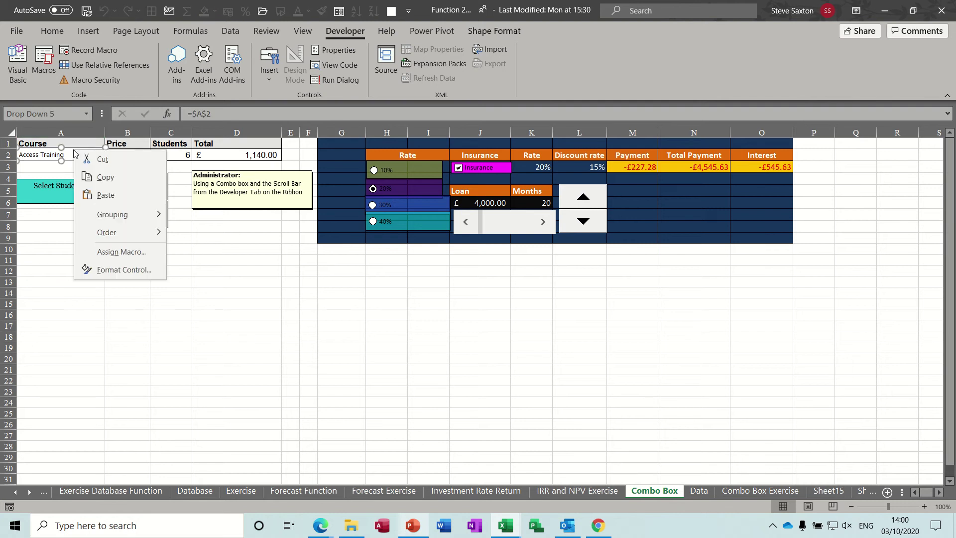
click(65, 154)
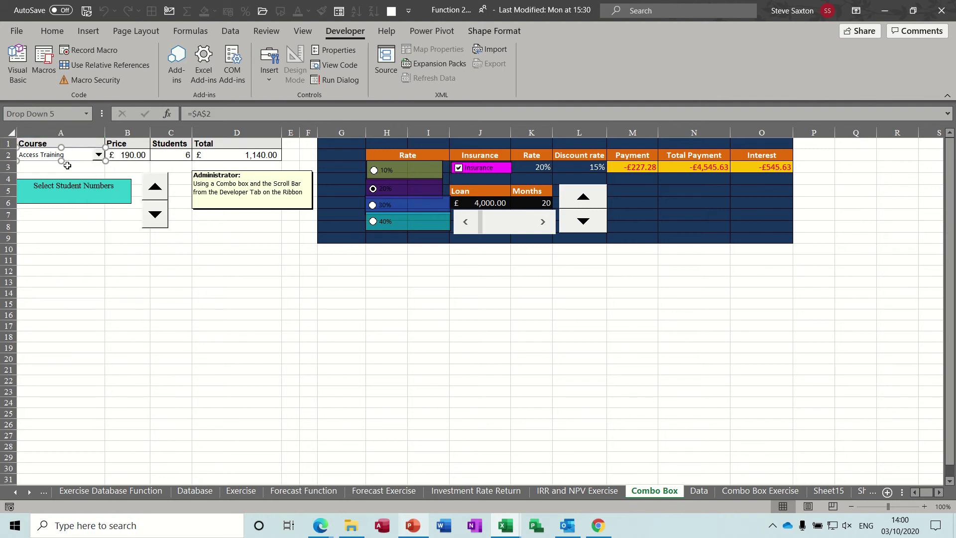
drag(74, 162, 73, 175)
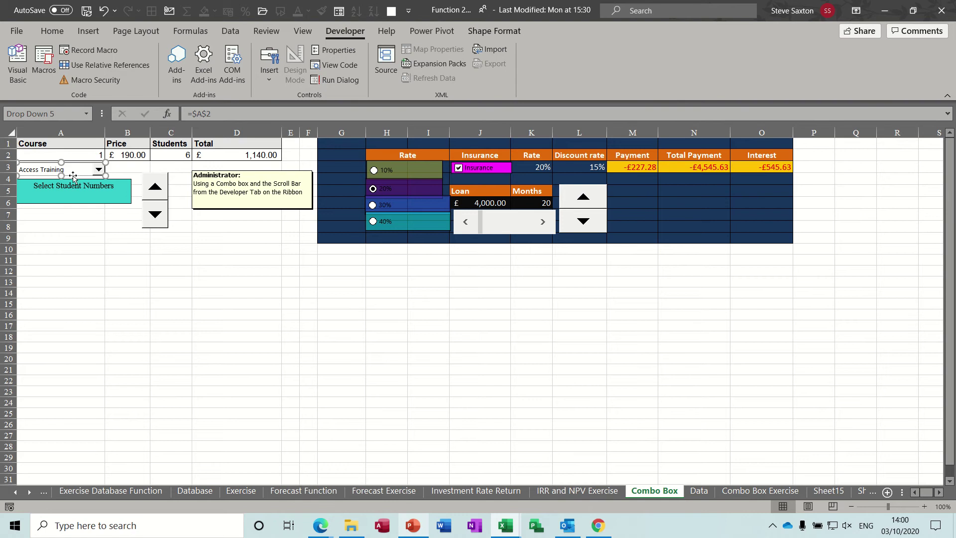
Step: Move the student spinner lower, raise students to 8, then select the loan block G1:O9
click(163, 198)
right_click(164, 201)
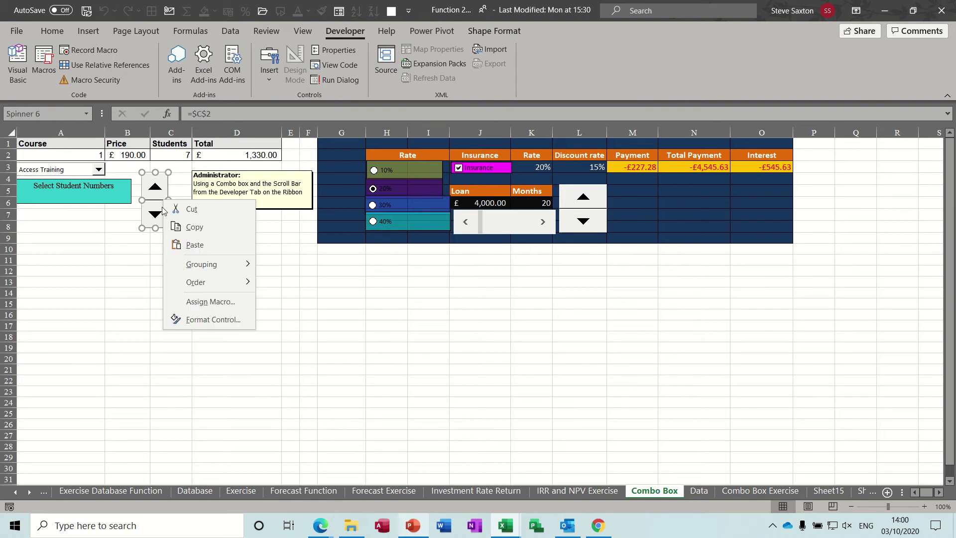
click(155, 211)
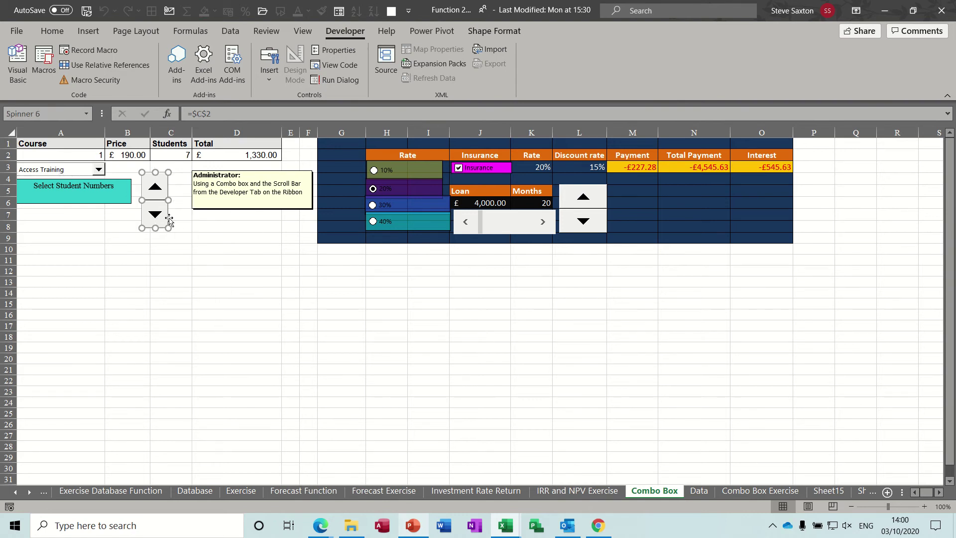
mouse_move(169, 217)
mouse_down()
mouse_move(187, 222)
mouse_move(184, 250)
mouse_move(169, 218)
mouse_up()
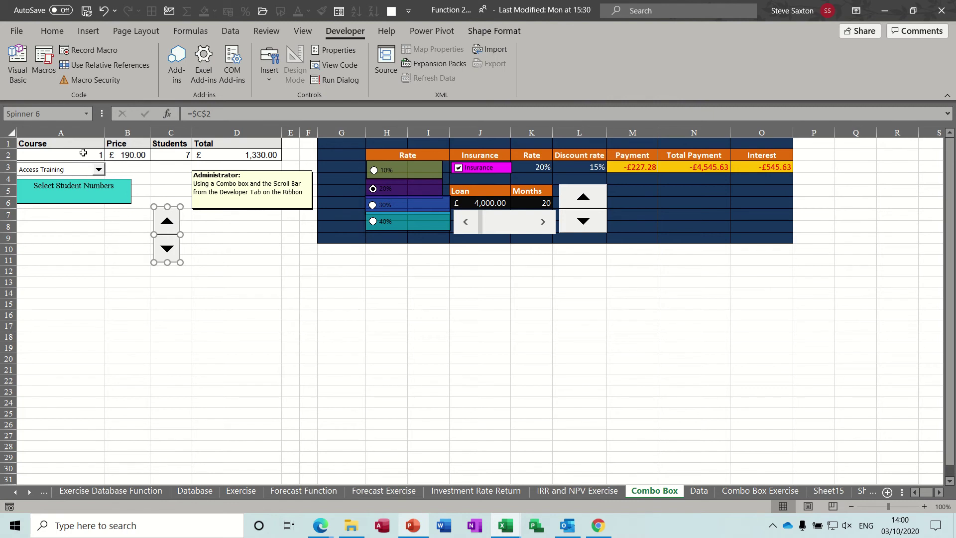
click(205, 237)
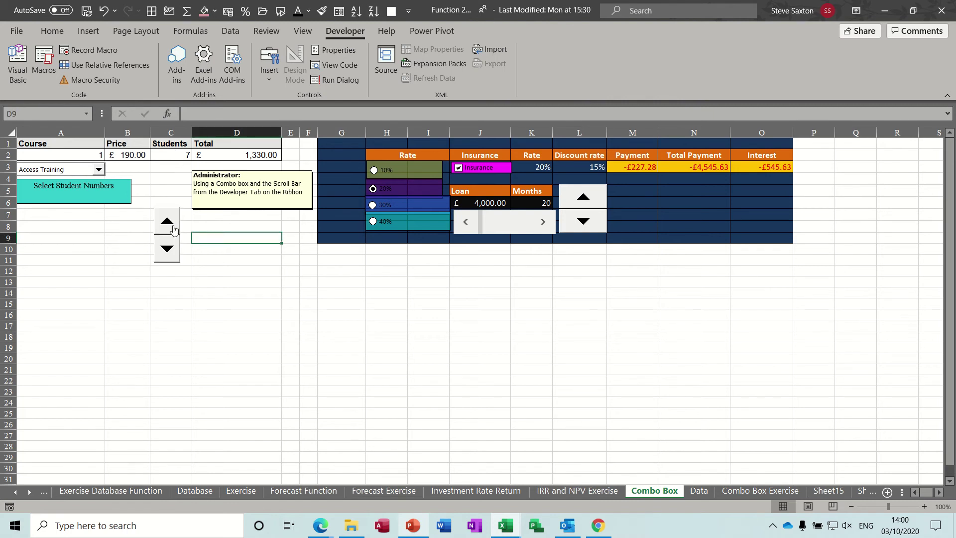
click(168, 225)
drag(338, 145, 764, 237)
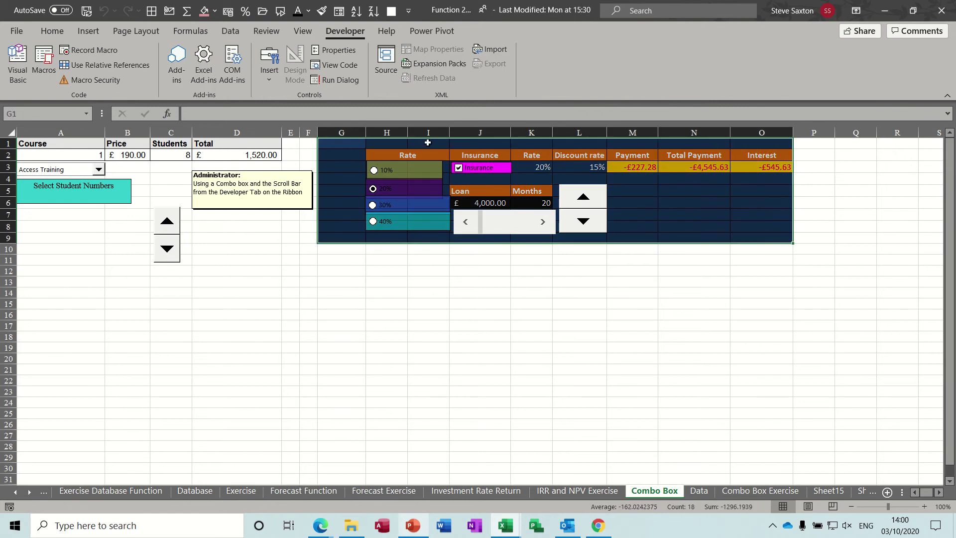
Step: Fill the loan block pink-red, test the Insurance check box, and reposition it within J3
click(209, 12)
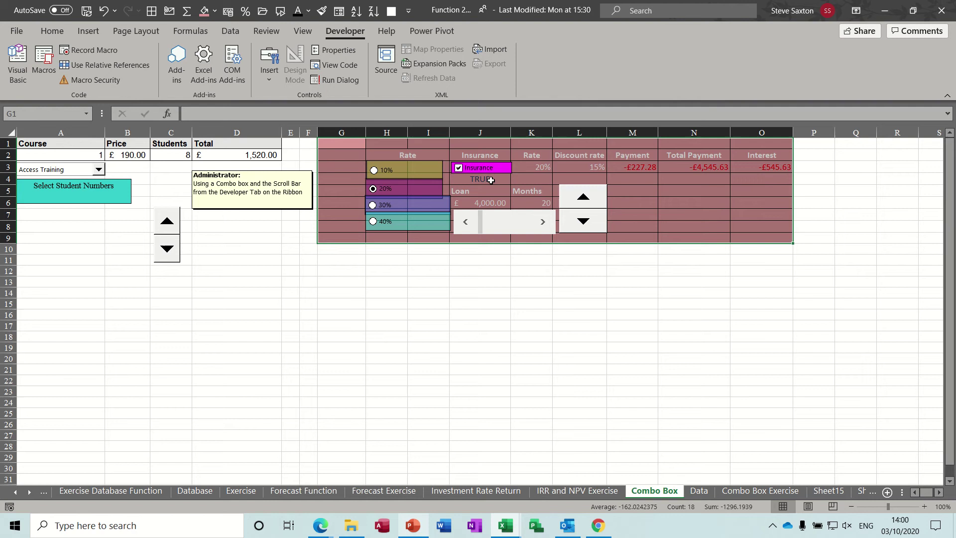
click(459, 169)
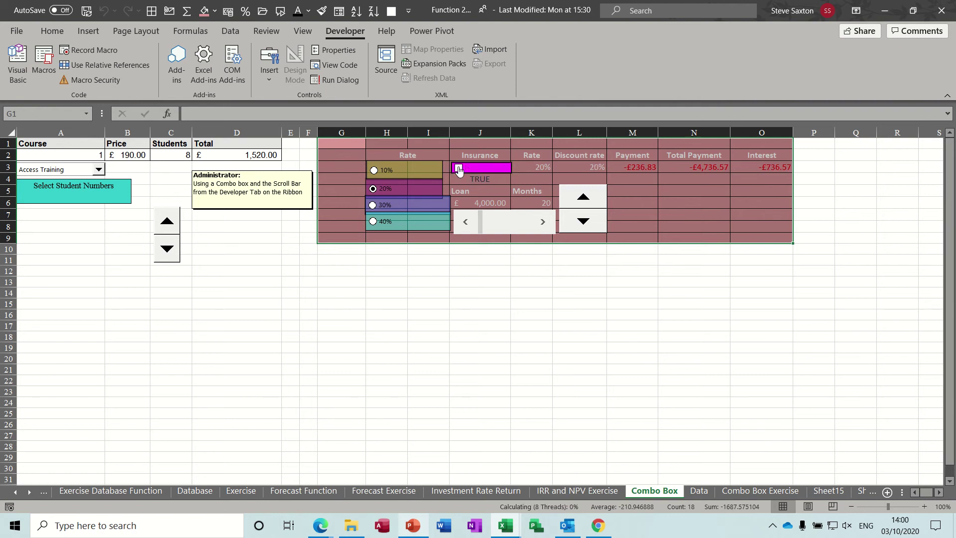
click(458, 169)
right_click(482, 170)
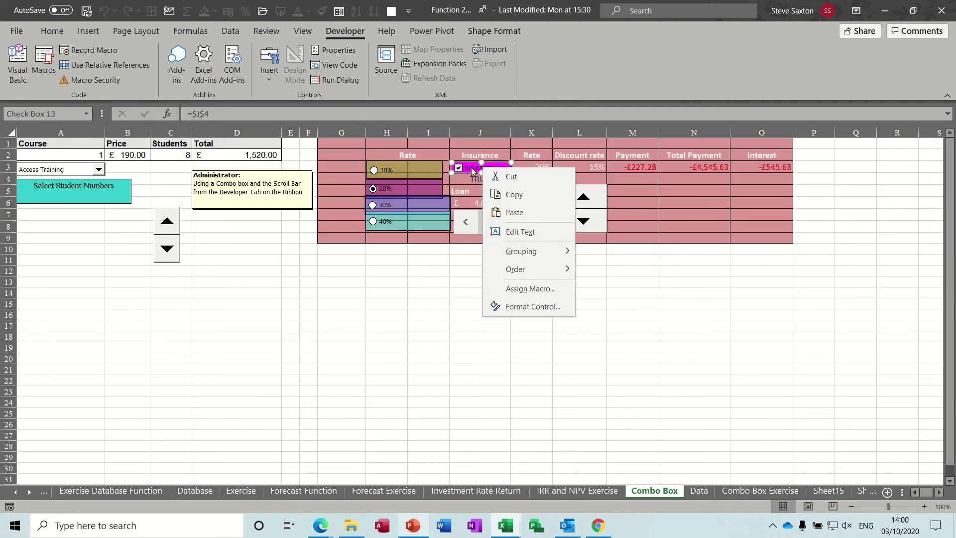
click(470, 169)
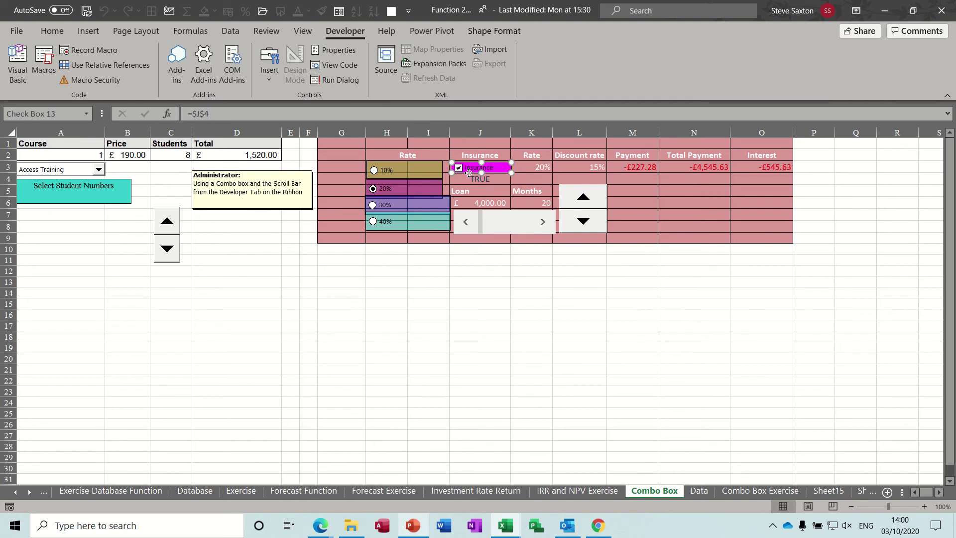
mouse_move(468, 172)
mouse_down()
mouse_move(465, 149)
mouse_move(468, 168)
mouse_up()
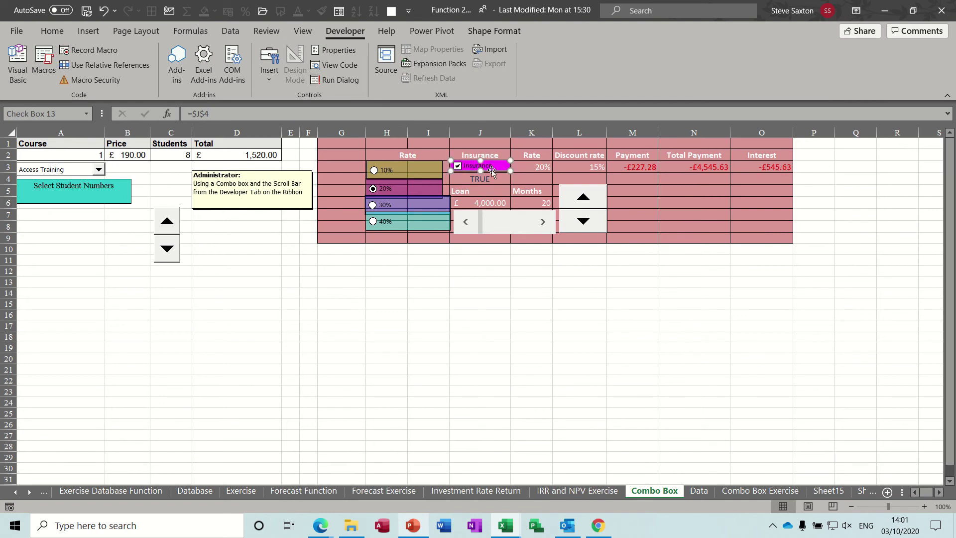
click(535, 170)
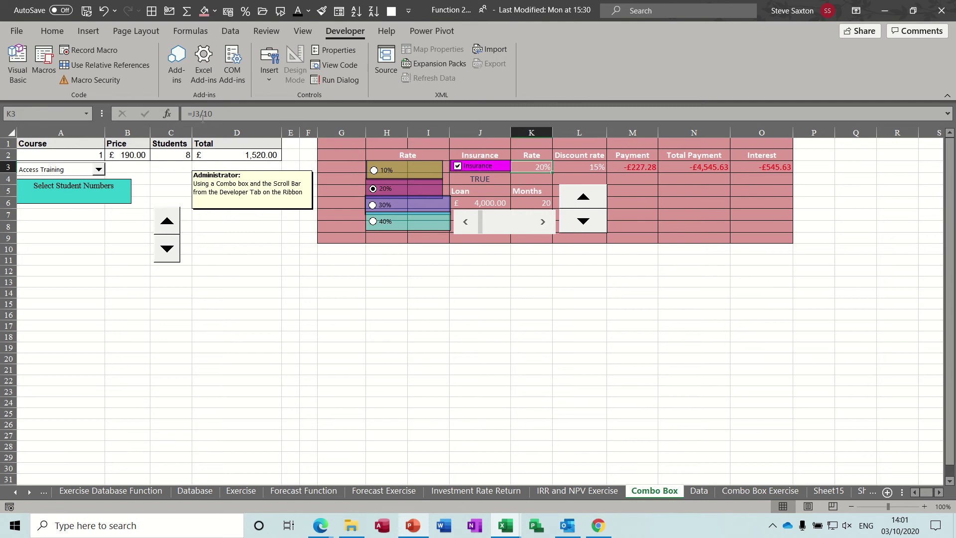
Step: Move the loan spinner over to column M and set the Loan to 6,000
right_click(572, 193)
click(573, 194)
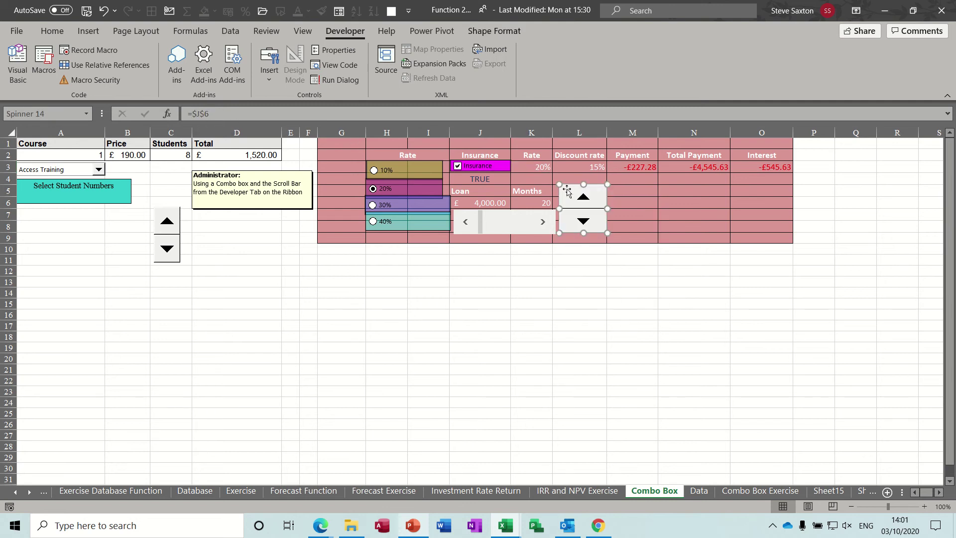
drag(604, 193, 662, 196)
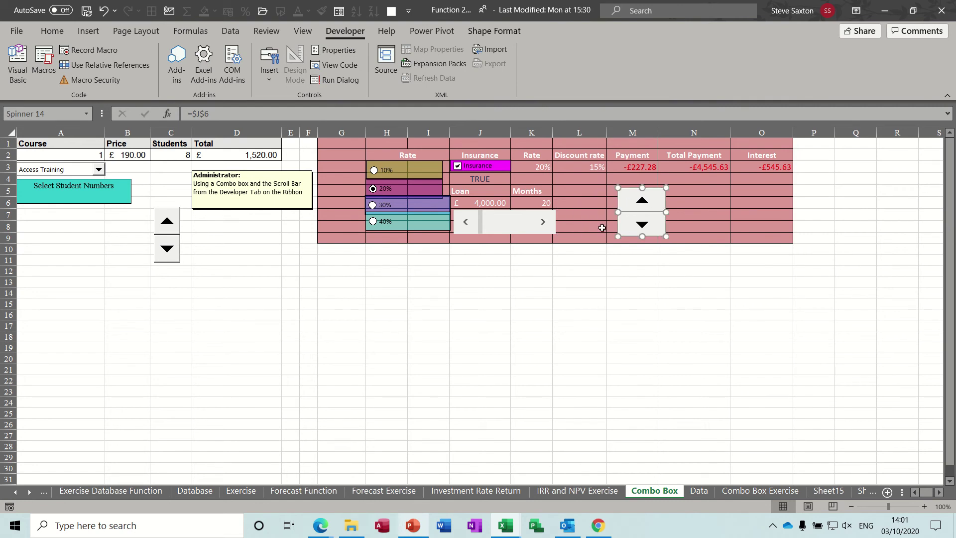
click(671, 247)
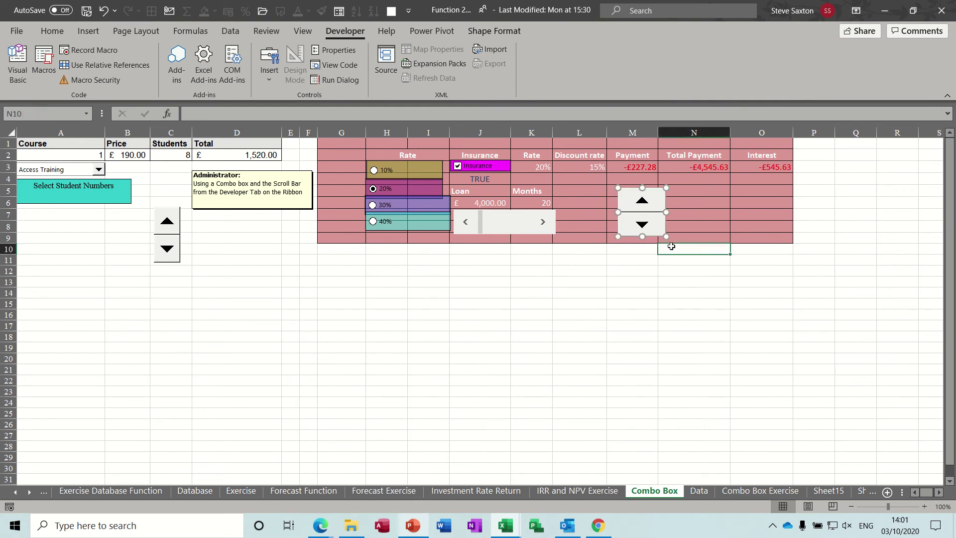
click(637, 200)
click(637, 199)
click(639, 224)
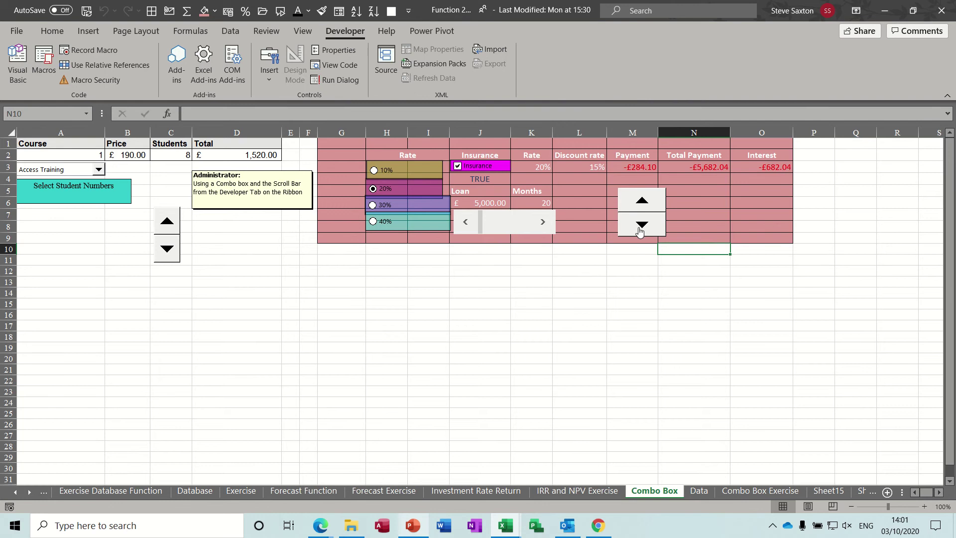
click(587, 258)
click(633, 202)
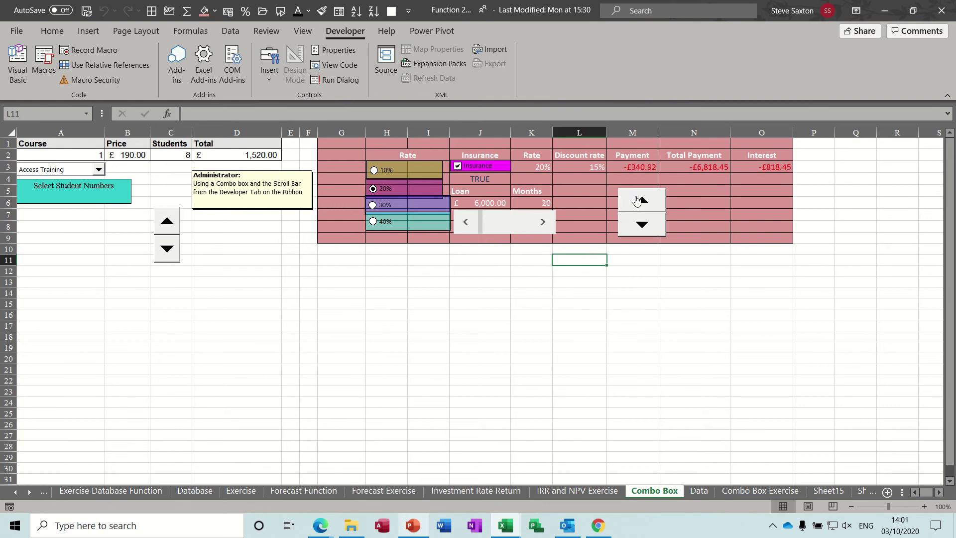
Step: Check the Loan value in J6 and test the Months scroll bar, leaving it at 20
click(473, 202)
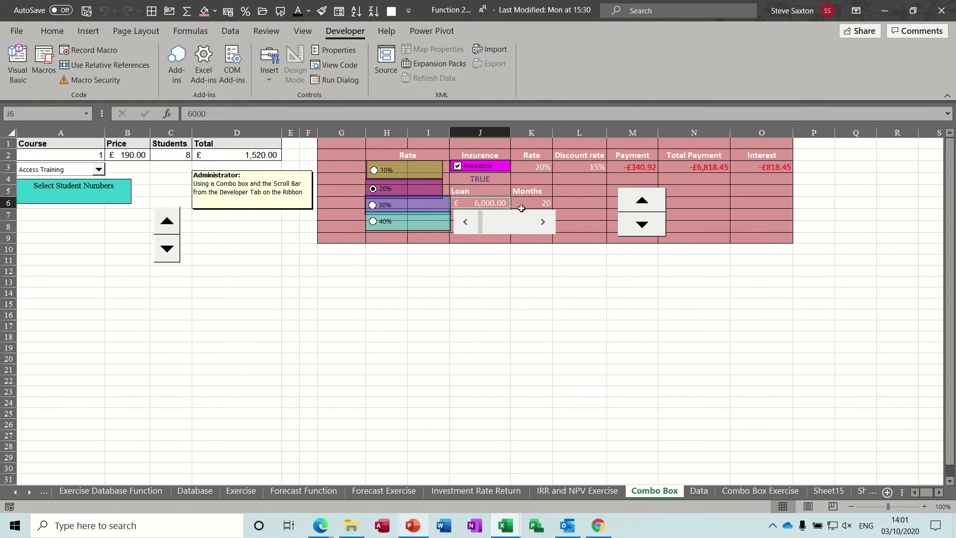
click(543, 202)
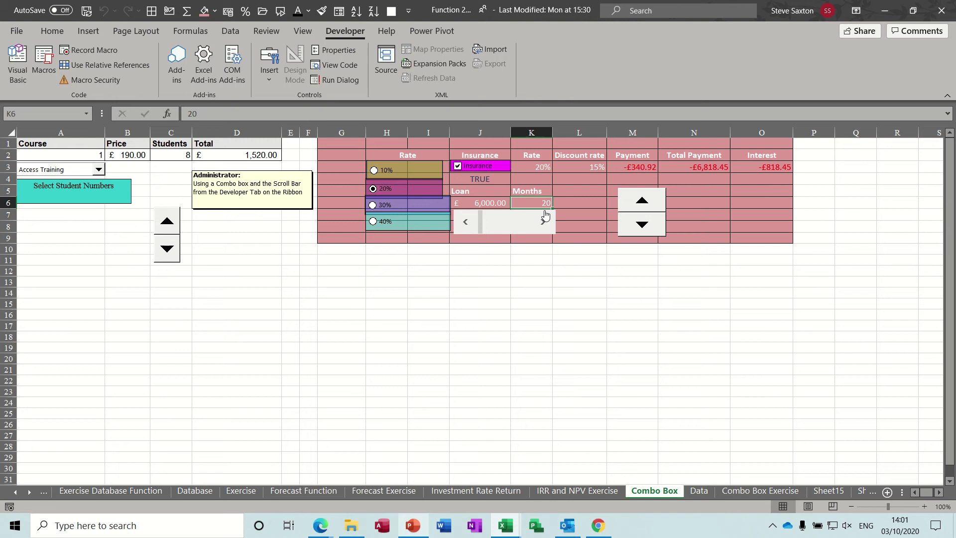
click(542, 221)
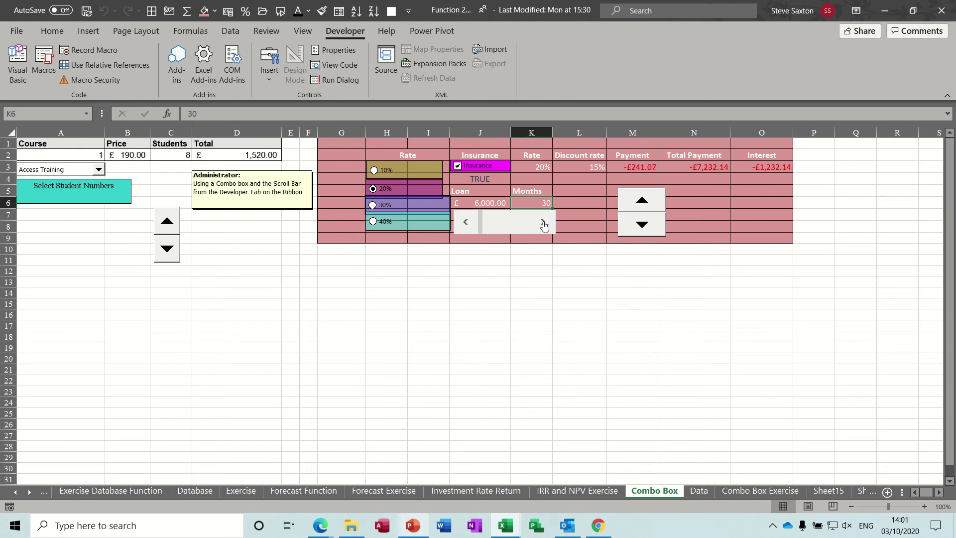
click(467, 224)
Step: Draw a Form Controls combo box around row 13 and bring up its Format Control settings
click(269, 80)
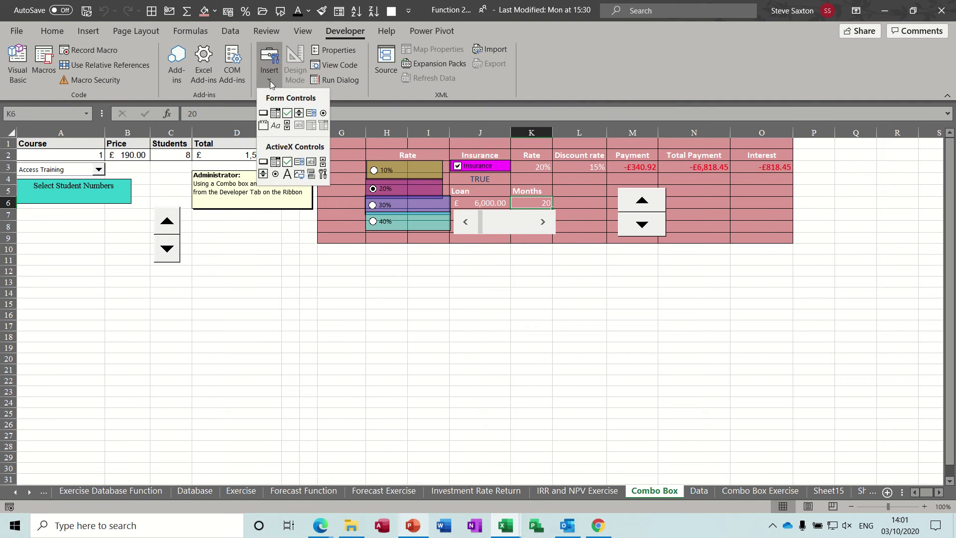
click(275, 113)
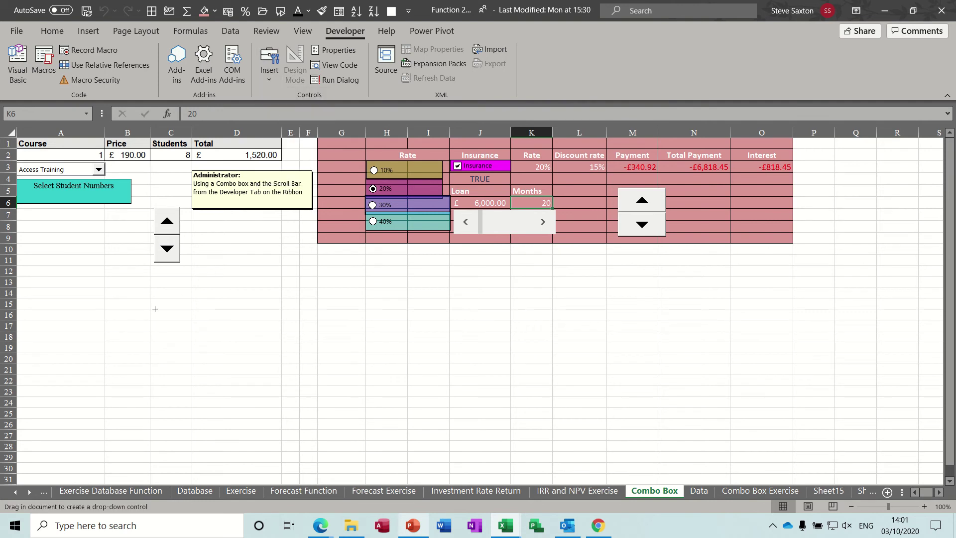
drag(69, 278, 172, 291)
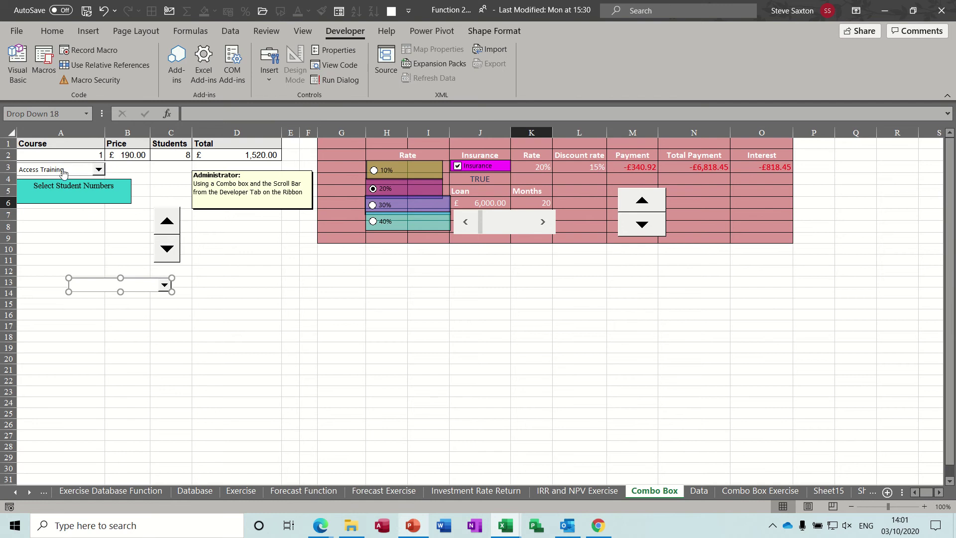
right_click(151, 285)
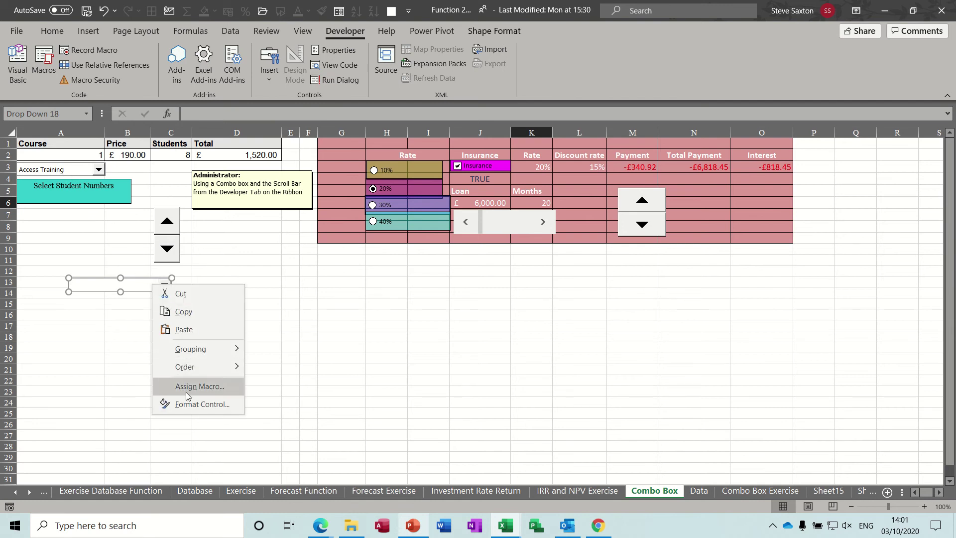
click(187, 404)
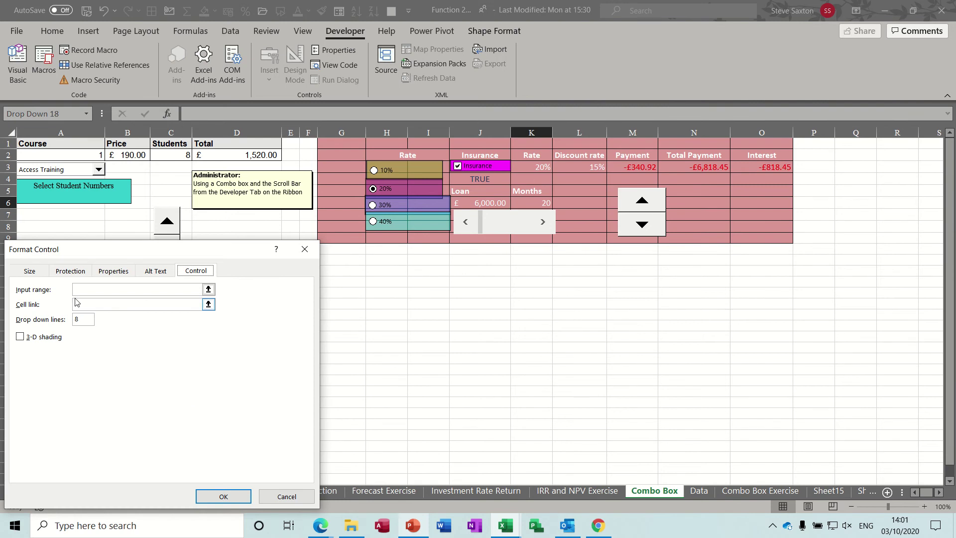
Step: Pick Data!A1:A5 as the combo box's input range and D13 as its cell link
click(208, 289)
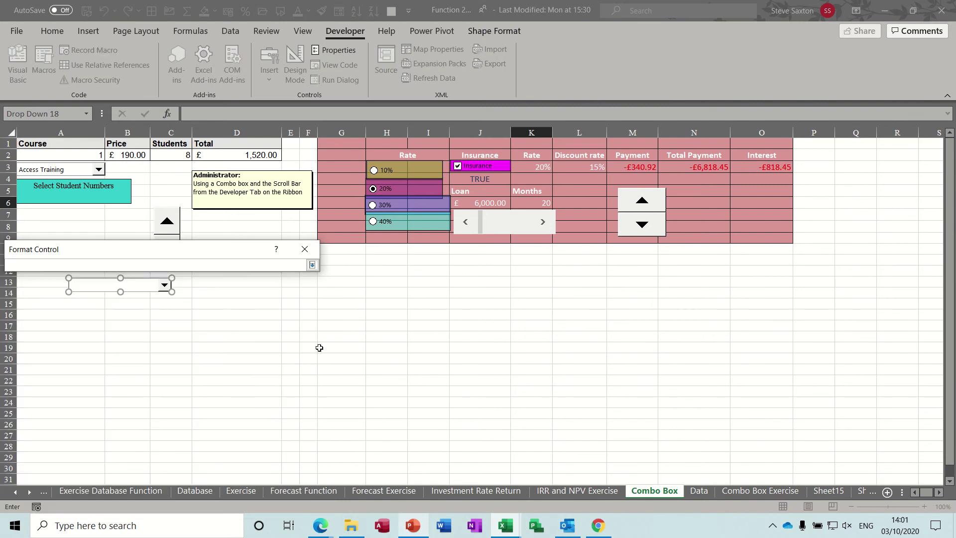
click(698, 491)
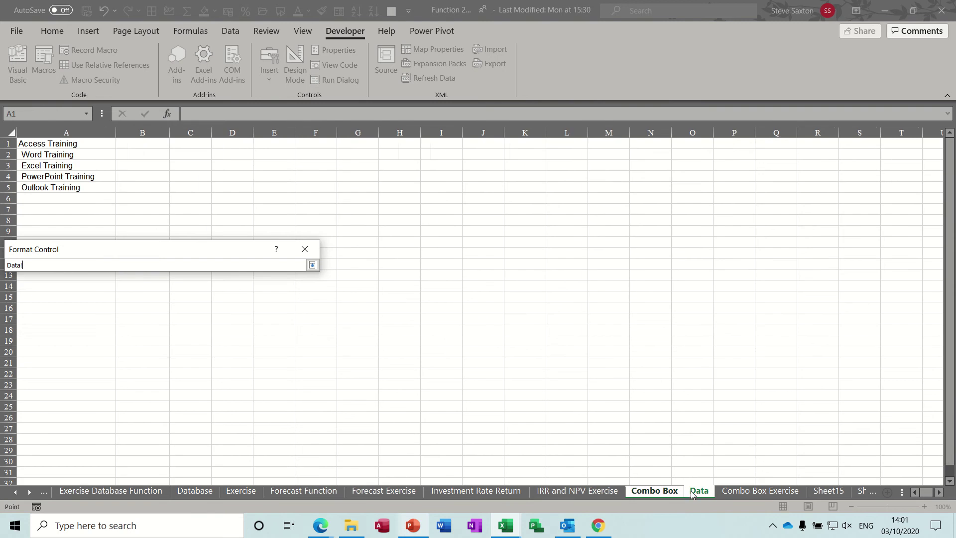
drag(57, 147, 90, 195)
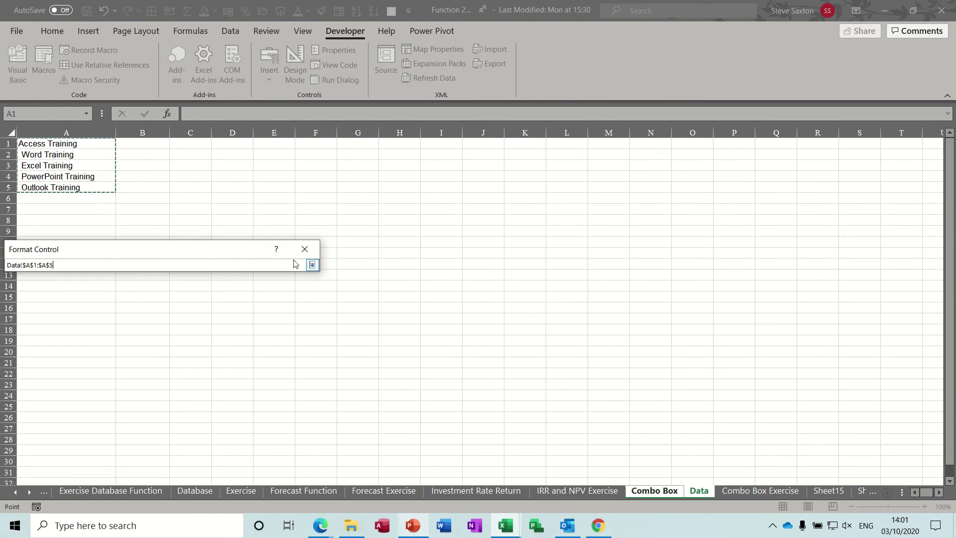
click(311, 265)
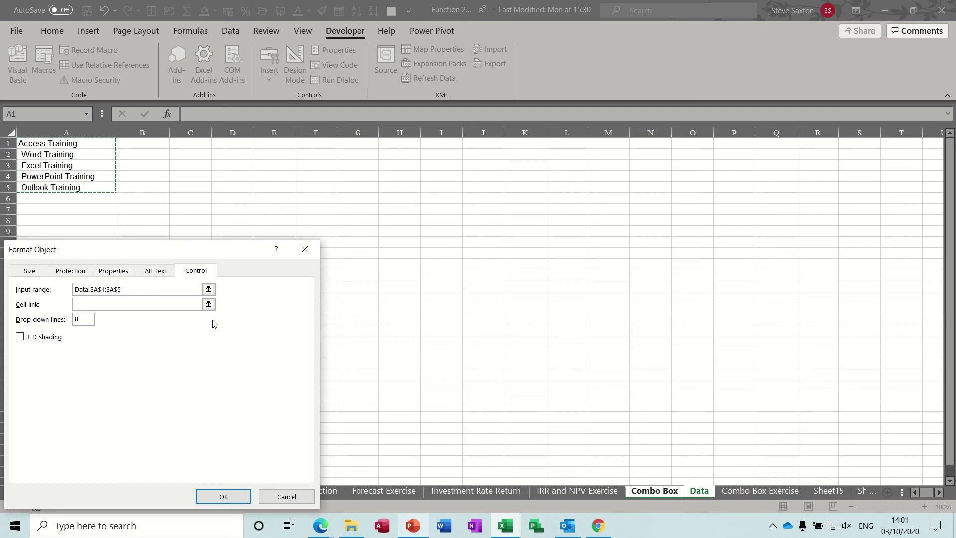
click(208, 305)
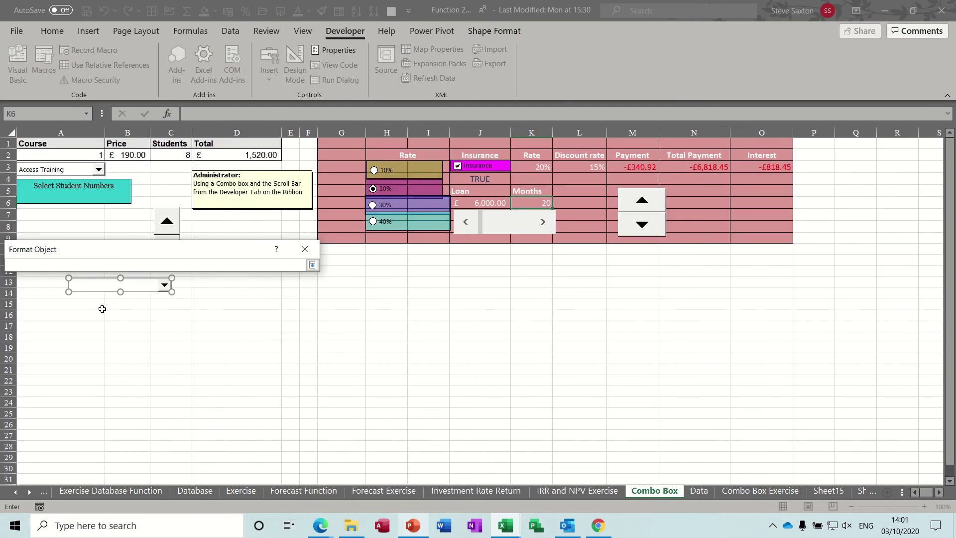
click(212, 284)
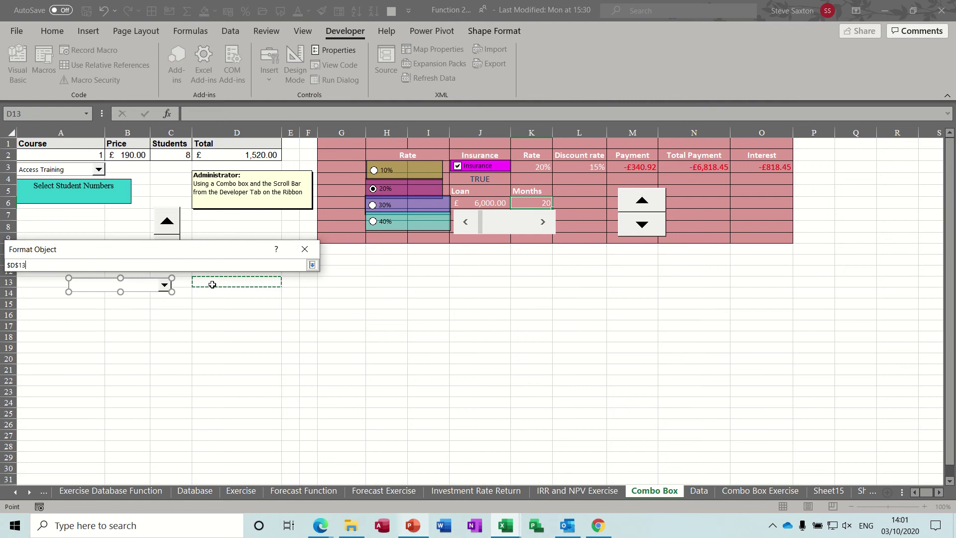
click(312, 266)
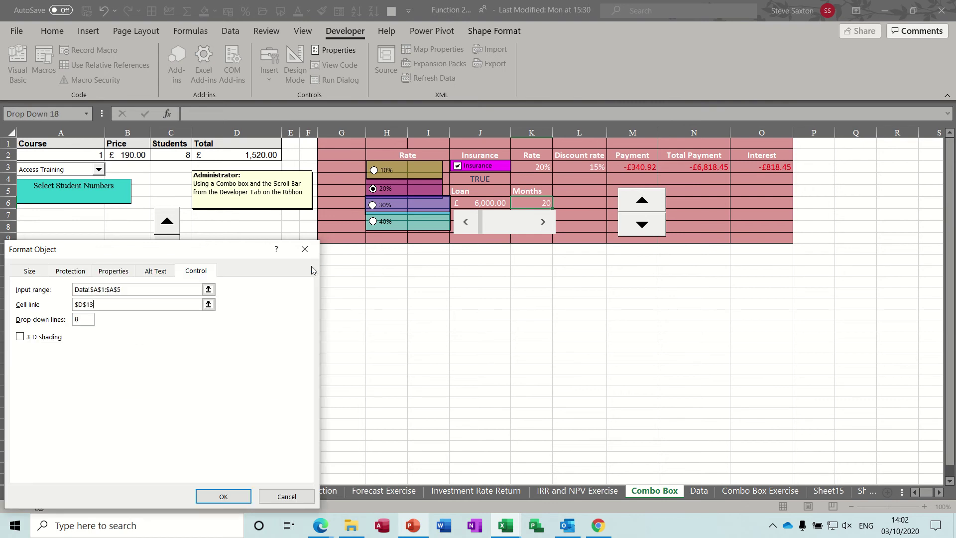
Step: Apply the settings and try Access, Word, then Outlook Training in the new combo box
click(223, 495)
click(204, 336)
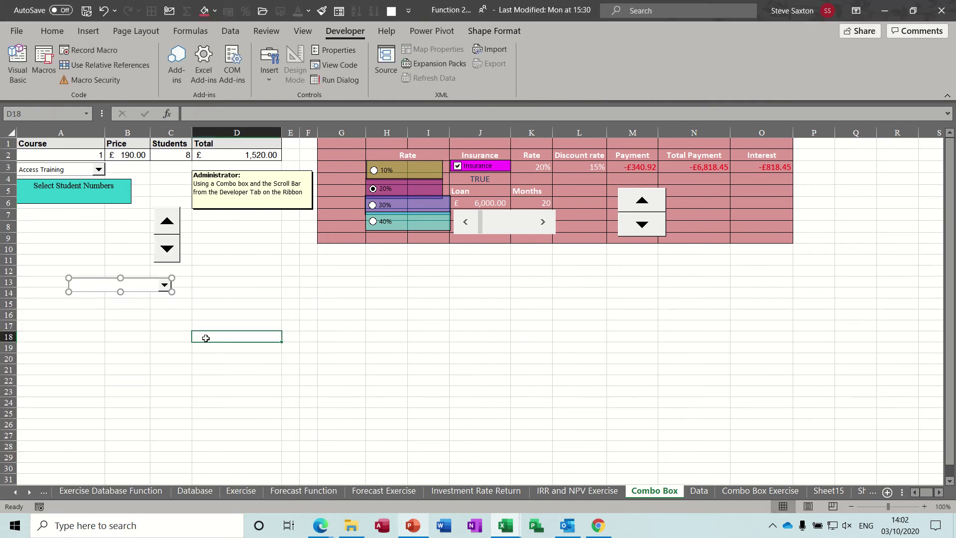
click(164, 285)
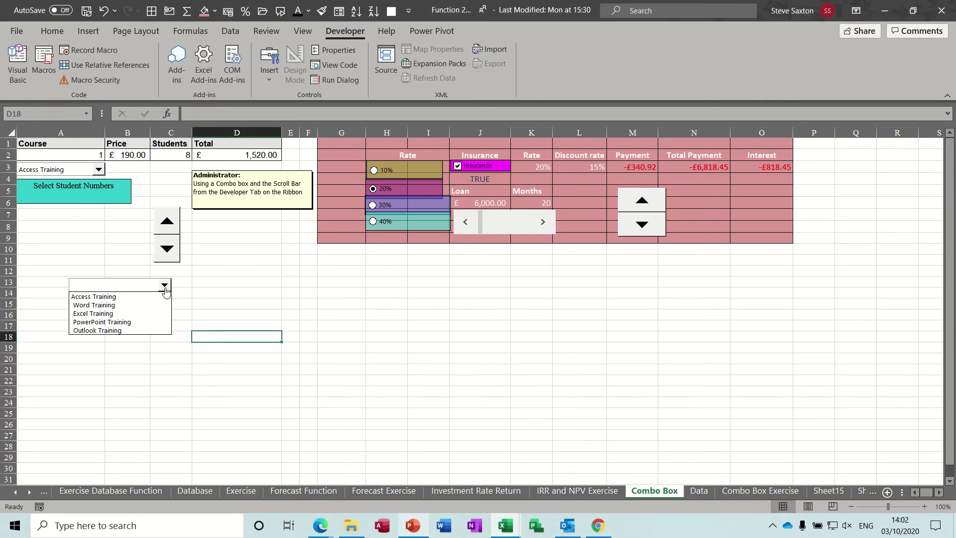
click(126, 297)
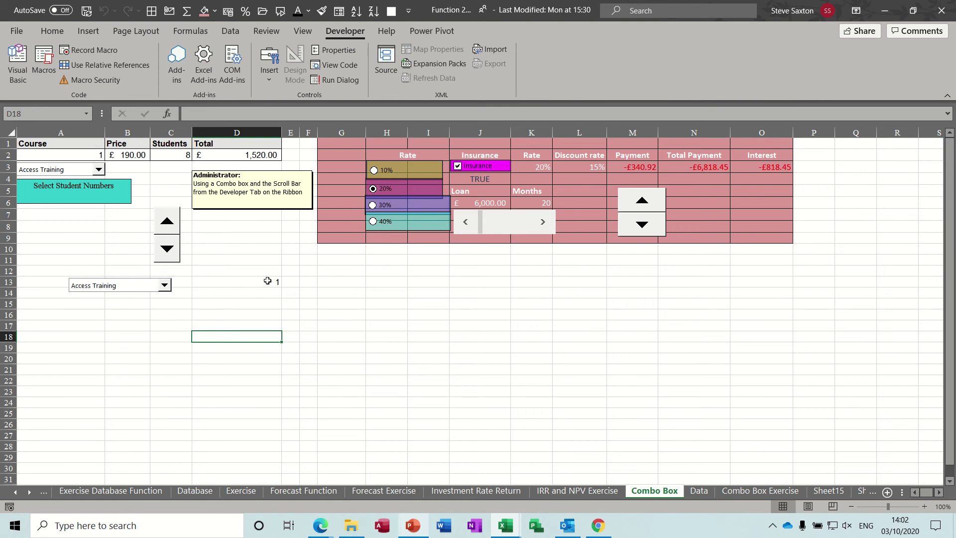
click(165, 285)
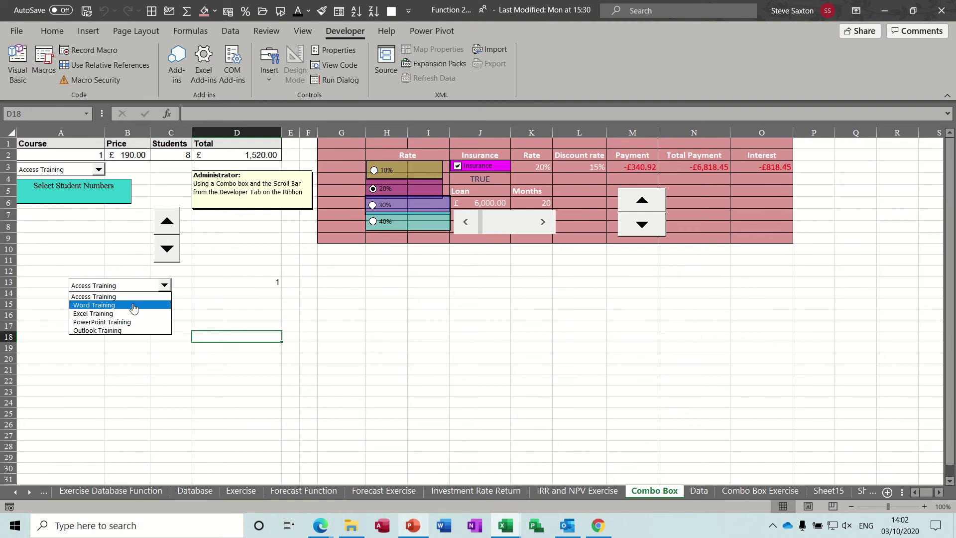
click(134, 305)
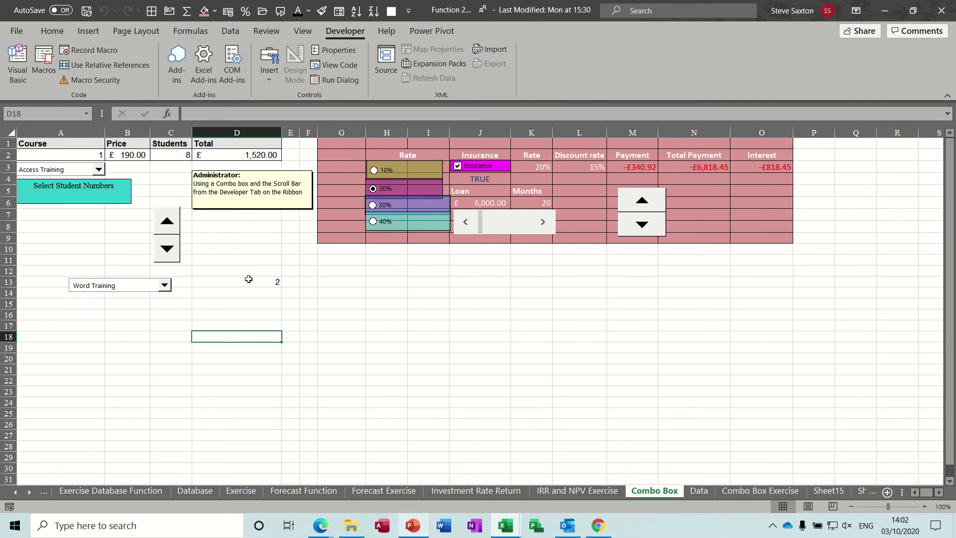
click(164, 285)
click(134, 331)
Step: Check linked cell D13, the course number in A2, and B2's nested IF price formula
click(251, 283)
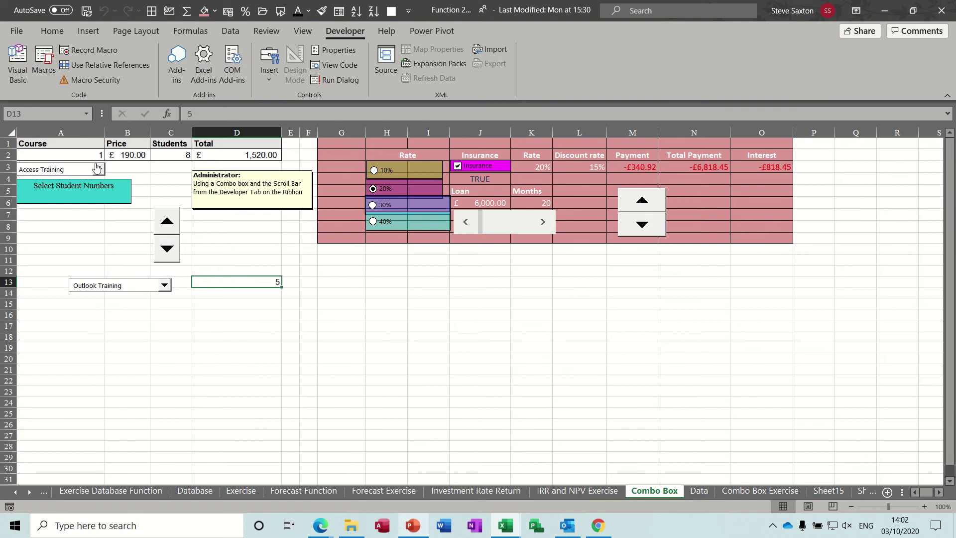
click(80, 153)
click(130, 155)
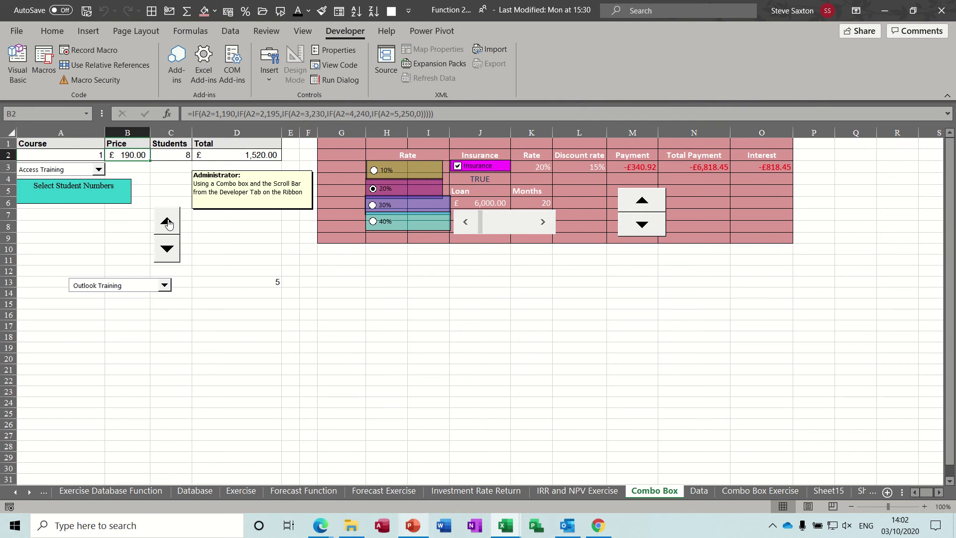
Step: Draw a new Form Controls spin button in column G spanning rows 13 to 19
click(330, 294)
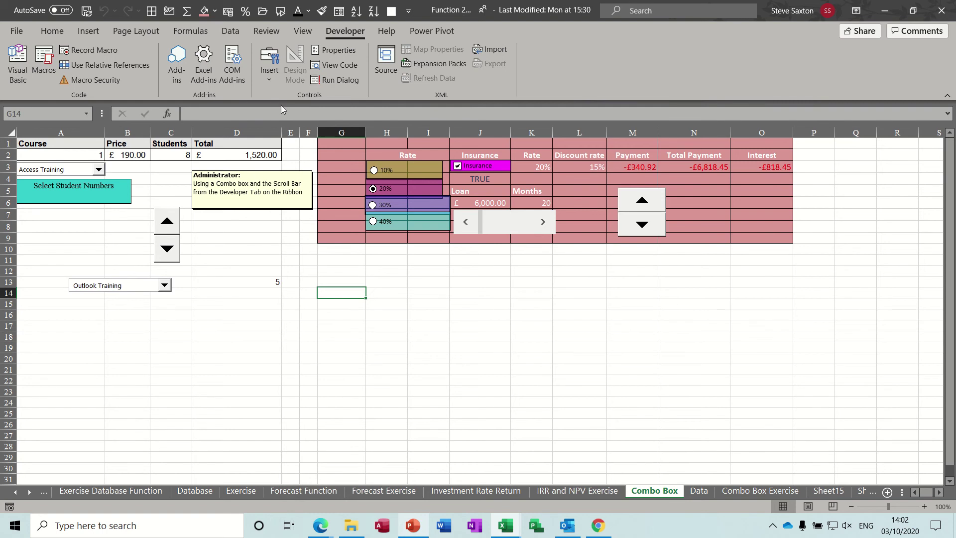
click(270, 78)
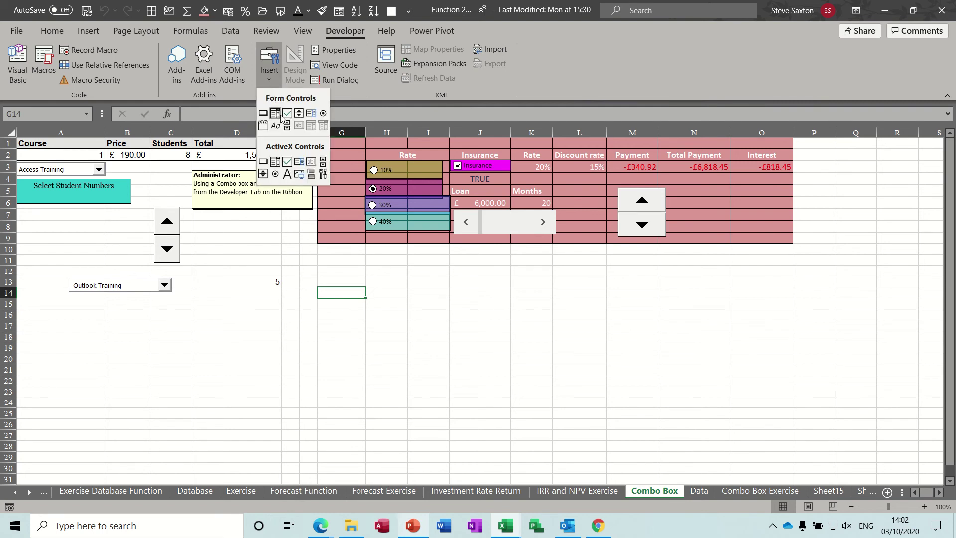
click(298, 113)
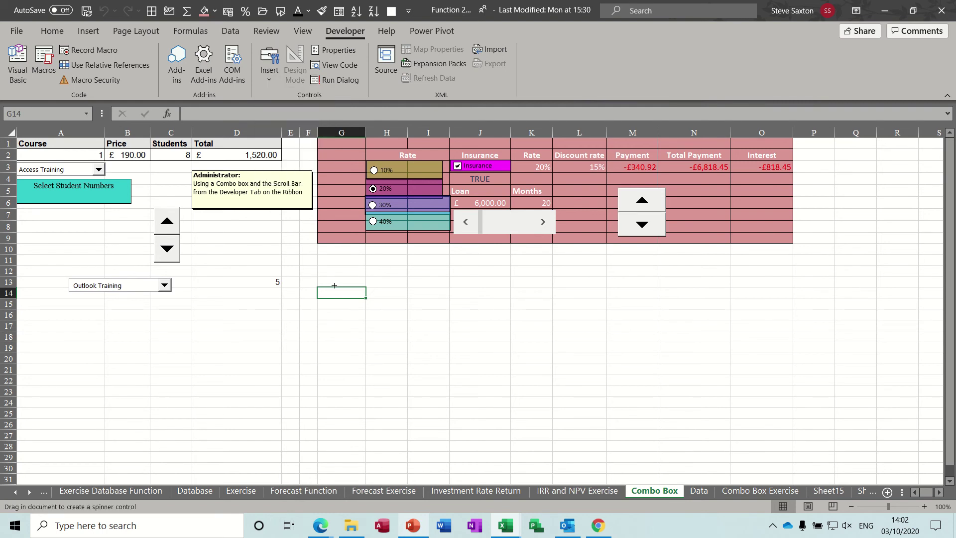
mouse_move(324, 282)
mouse_down()
mouse_move(354, 327)
mouse_move(347, 347)
mouse_up()
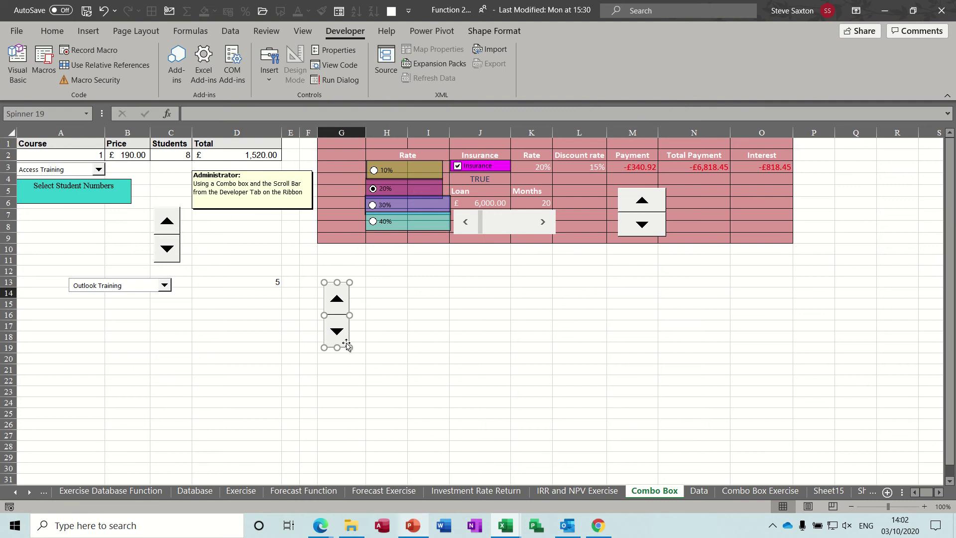
Step: Link the new spinner to cell $H$15 in Format Control and confirm
right_click(337, 326)
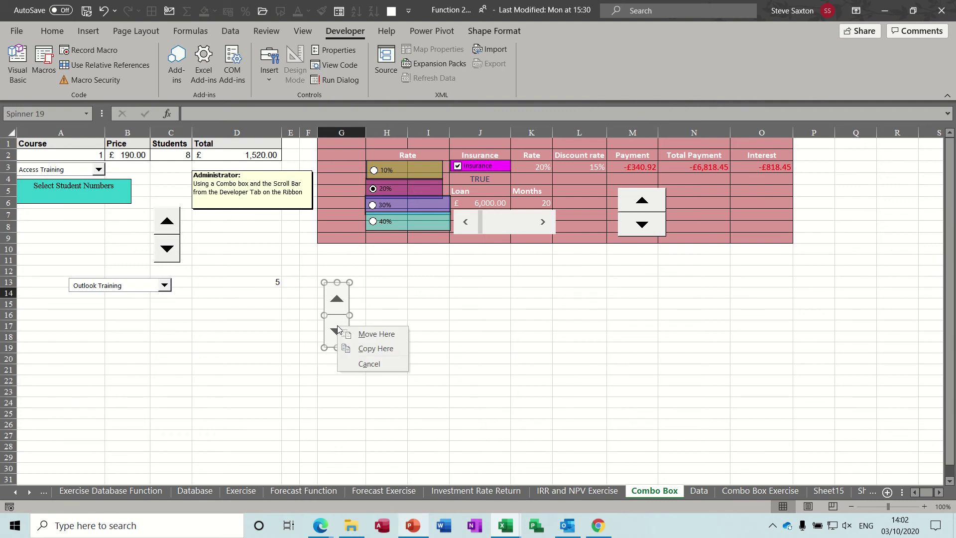
right_click(331, 312)
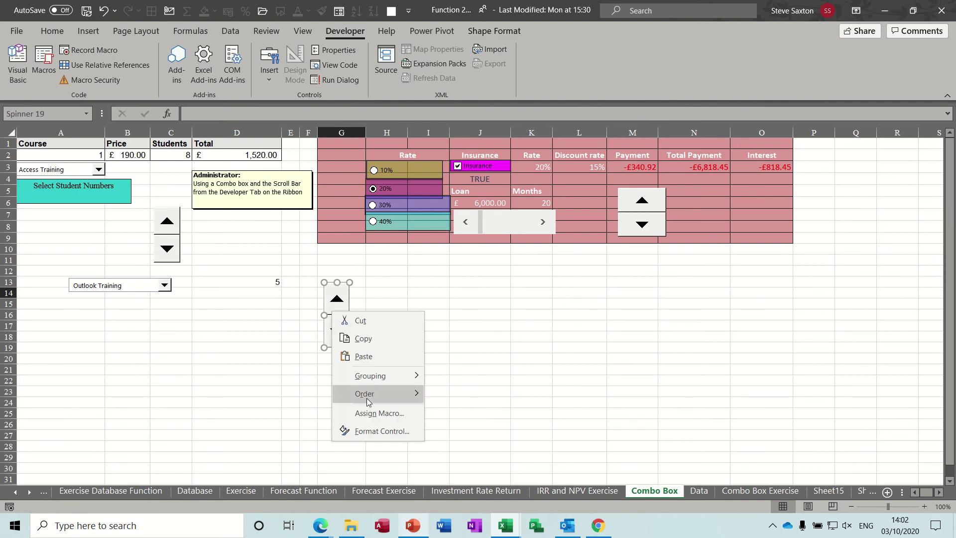
click(368, 431)
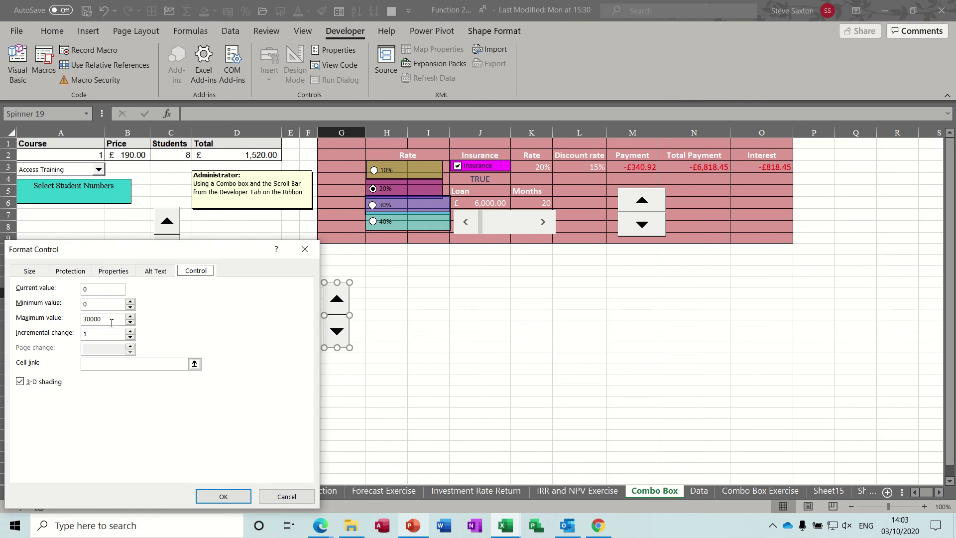
click(101, 363)
click(194, 363)
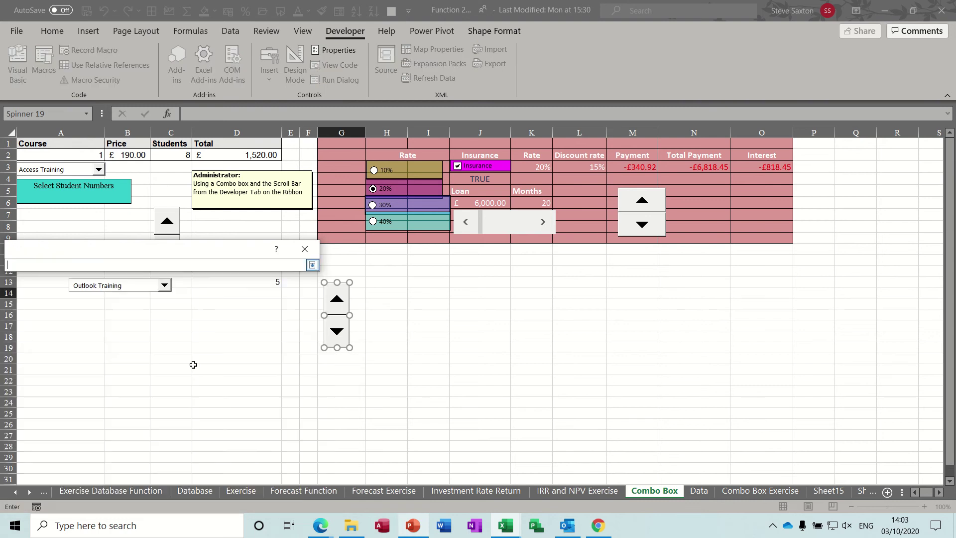
click(384, 308)
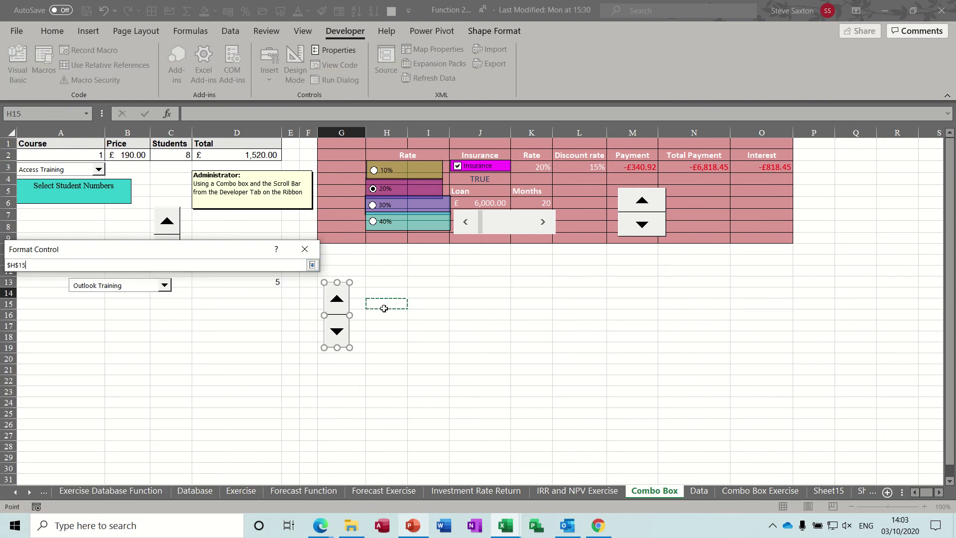
click(312, 266)
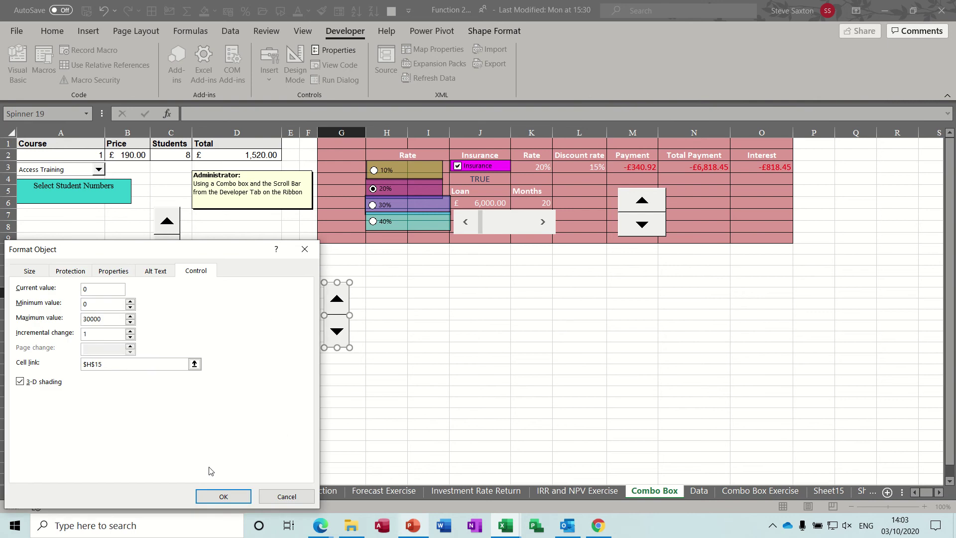
click(211, 494)
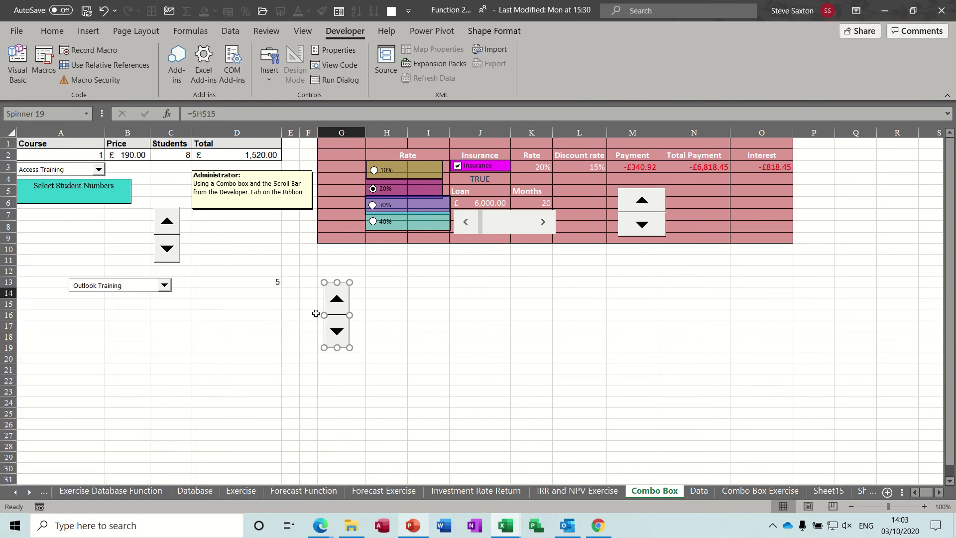
Step: Use the new spinner to raise the value in H15 to 11
click(290, 314)
click(336, 301)
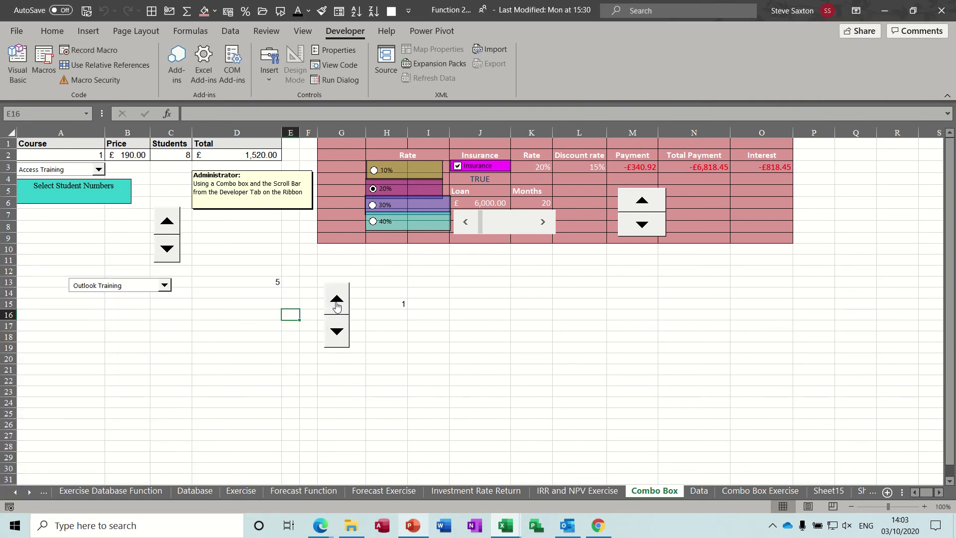
click(336, 303)
click(337, 305)
click(336, 300)
Step: Set Students in C2 to 6 with the column C spinner
click(428, 309)
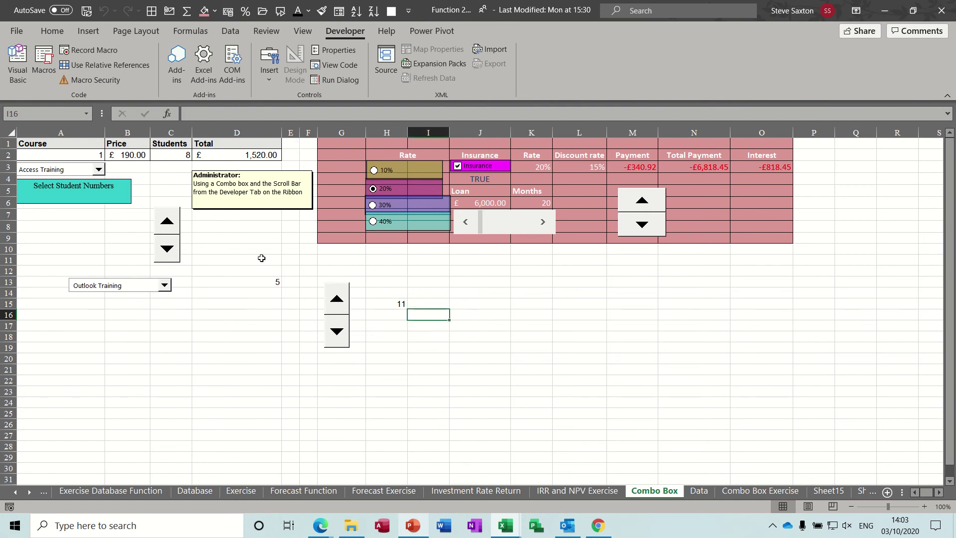
click(167, 220)
click(167, 220)
click(167, 220)
click(167, 248)
click(167, 248)
click(167, 248)
click(167, 248)
click(167, 247)
click(170, 156)
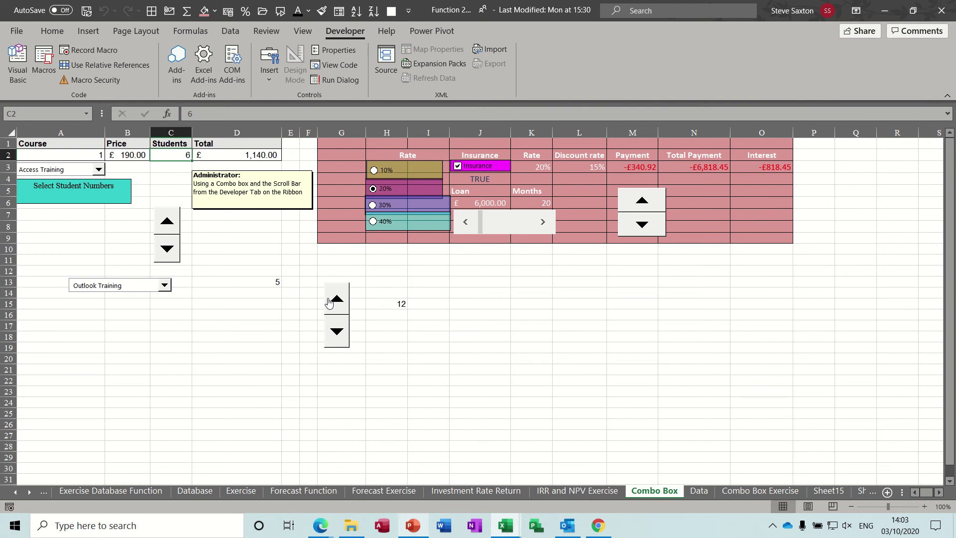
Step: Raise H15 to 14, then cut the new spinner from the sheet
click(329, 302)
right_click(339, 299)
click(367, 308)
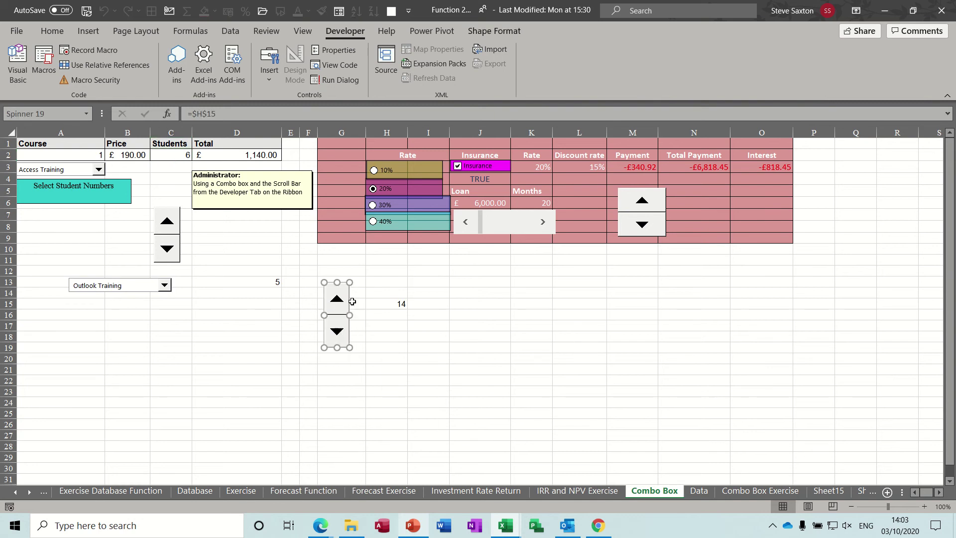
click(387, 309)
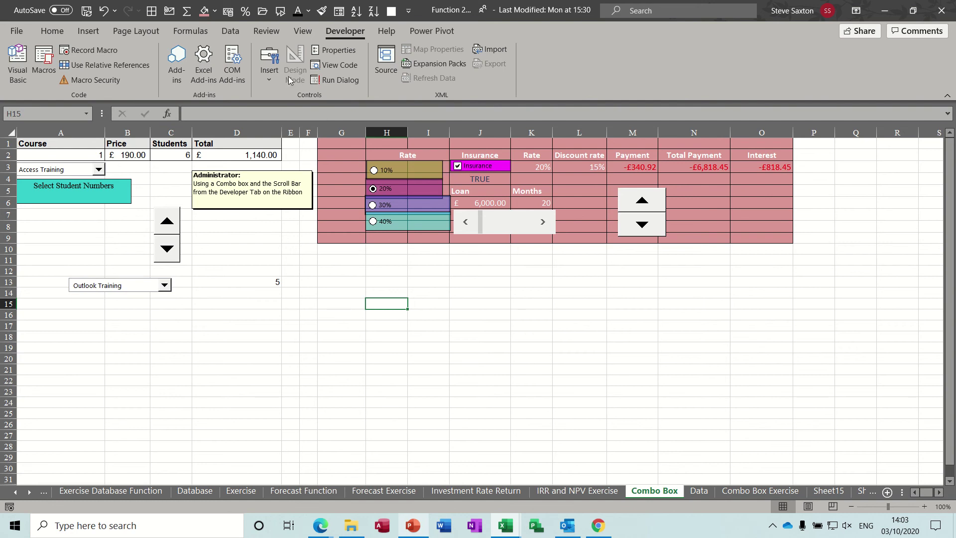
Step: Draw a Form Control check box across H15:I15
click(271, 77)
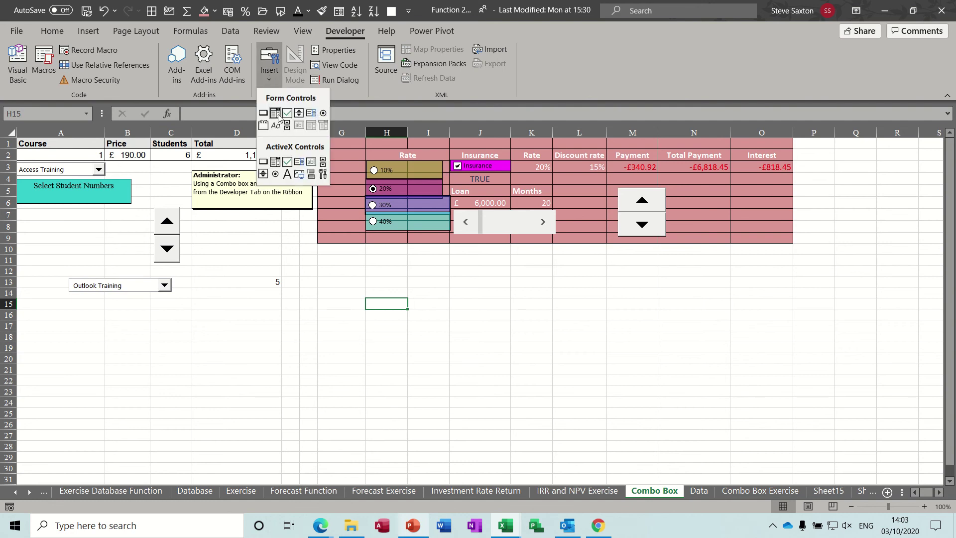
click(287, 113)
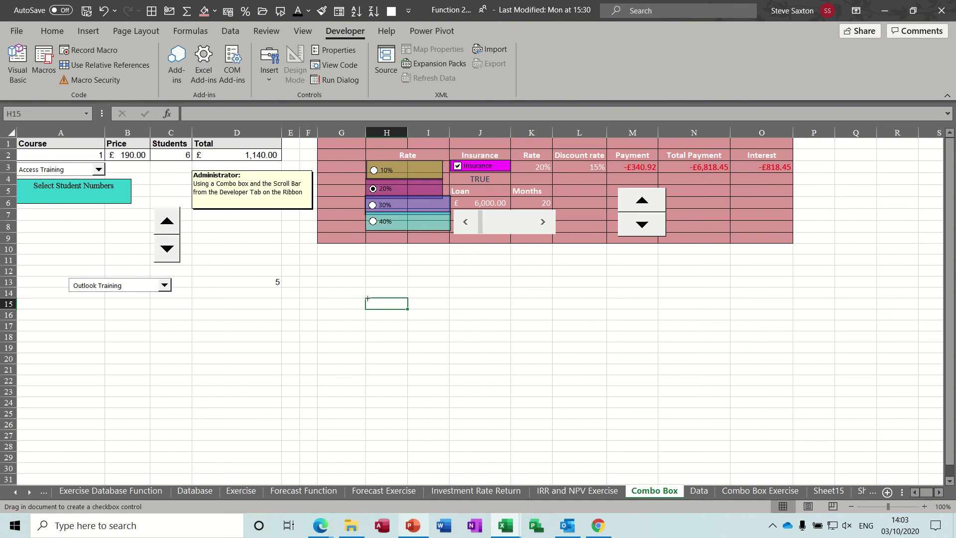
drag(367, 298, 447, 313)
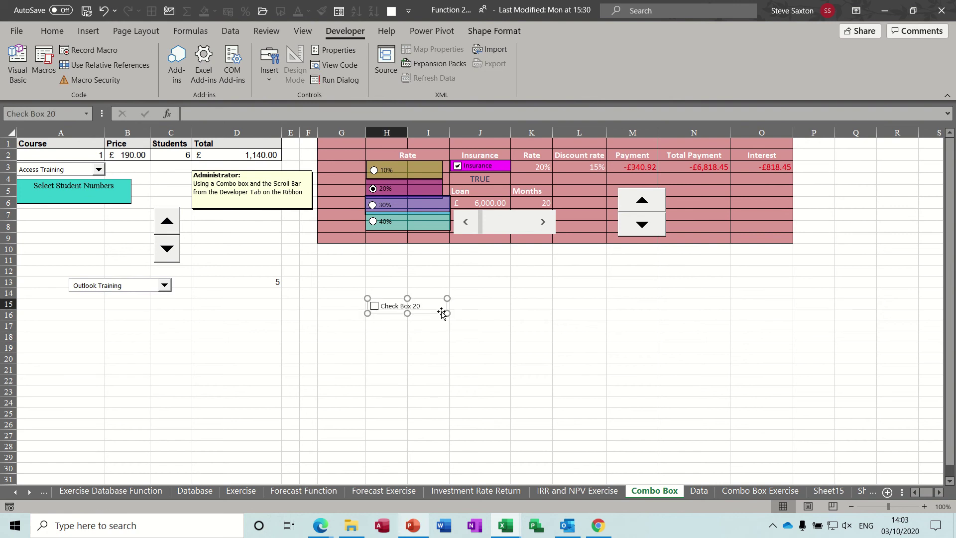
Step: Link the check box to cell $J$15 and clear its default label
right_click(436, 307)
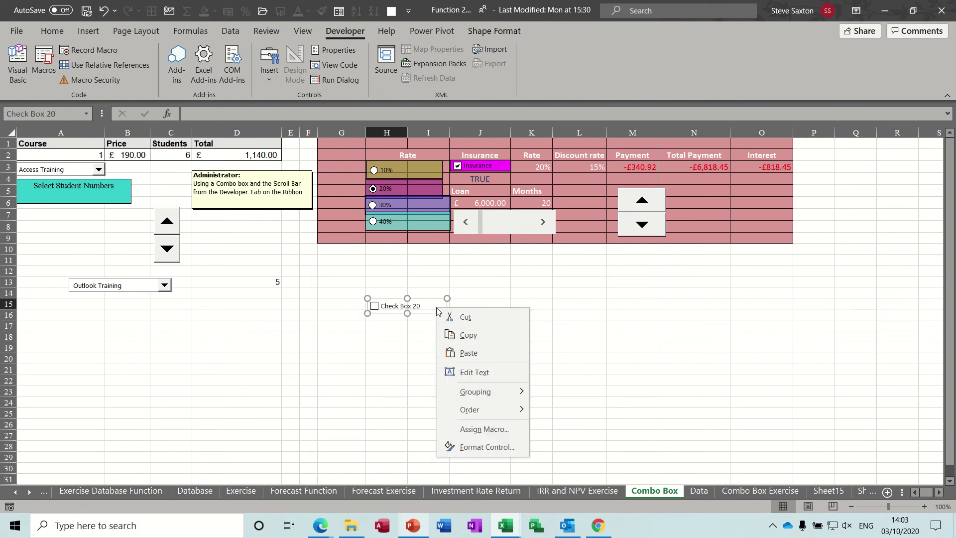
click(469, 445)
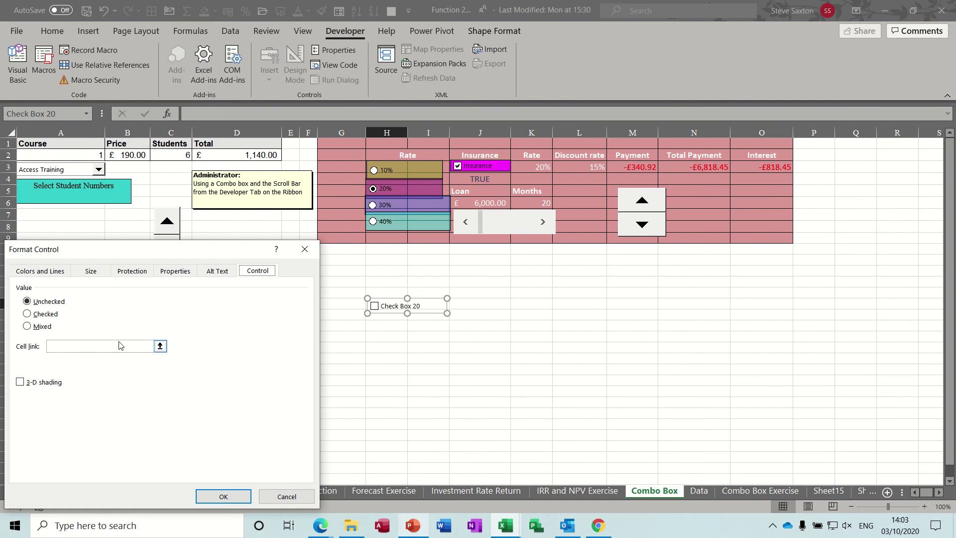
click(159, 347)
click(500, 304)
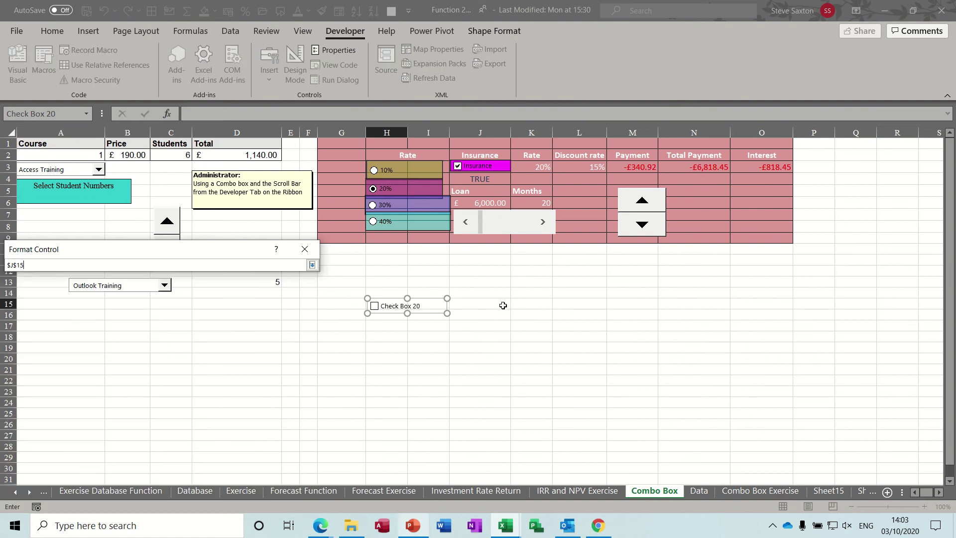
click(312, 265)
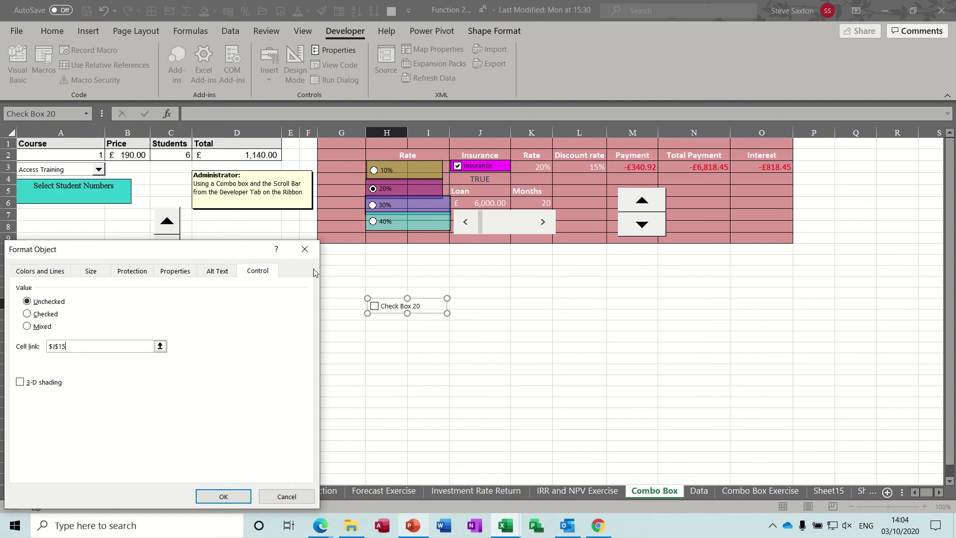
click(224, 497)
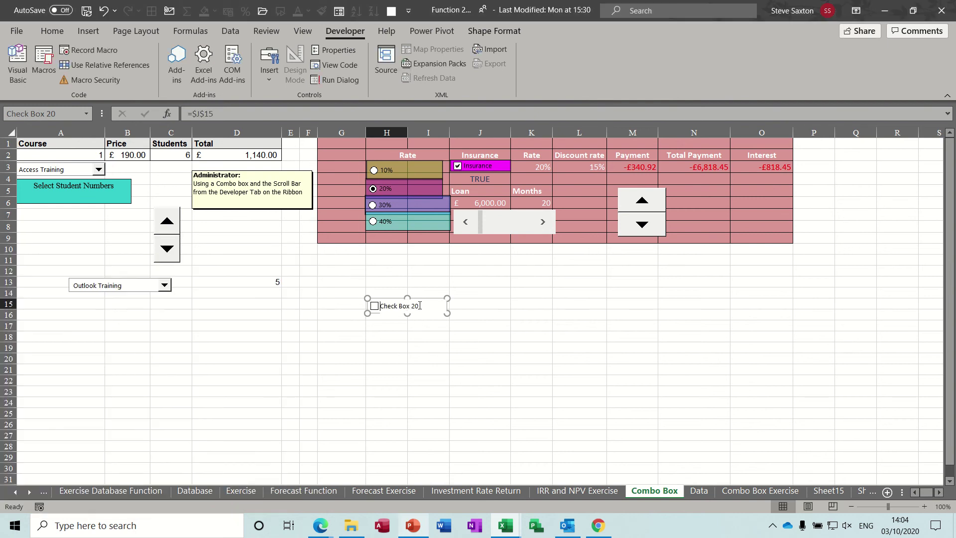
click(401, 305)
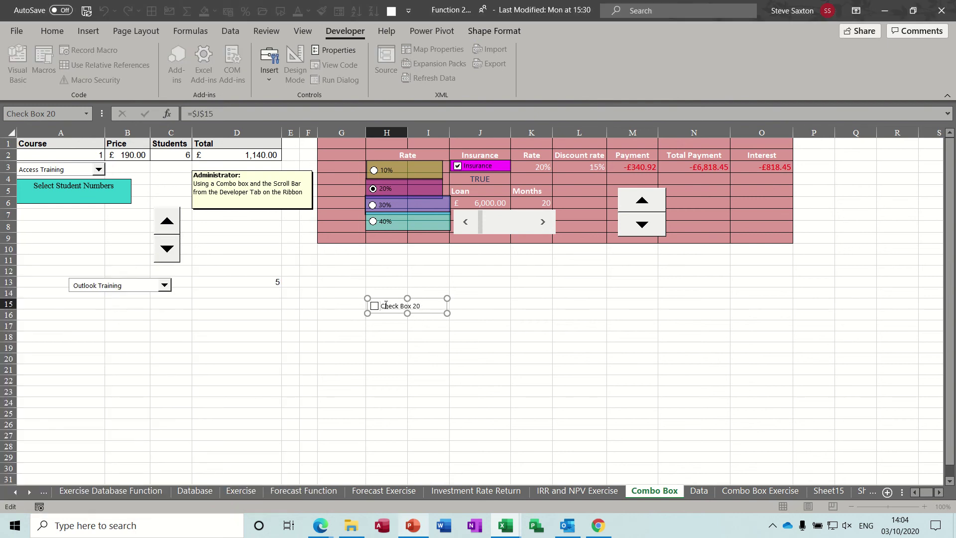
key(BackSpace)
key(BackSpace)
key(BackSpace)
key(BackSpace)
key(BackSpace)
key(BackSpace)
key(BackSpace)
Step: Finish the 'Test' label, then tick and untick it to see J15 show TRUE, then FALSE
click(379, 345)
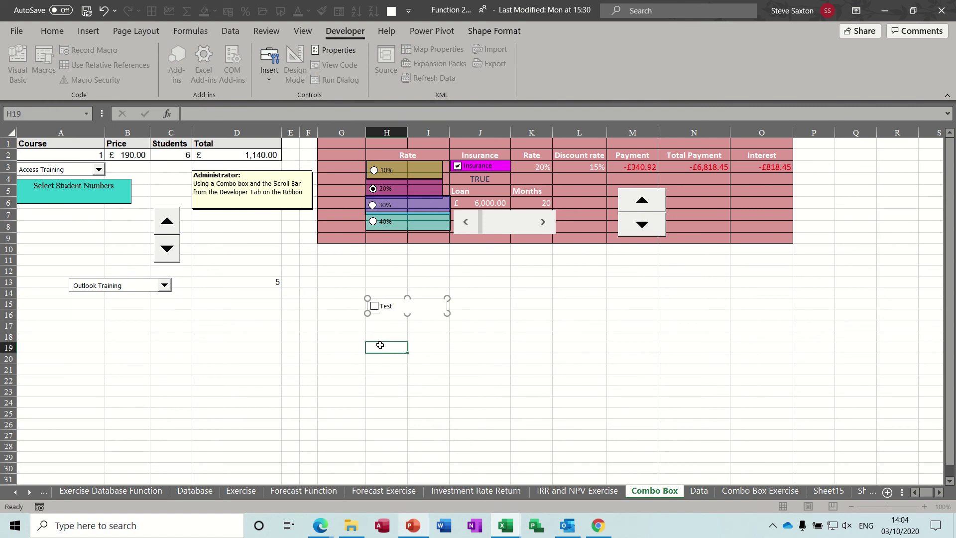
click(377, 308)
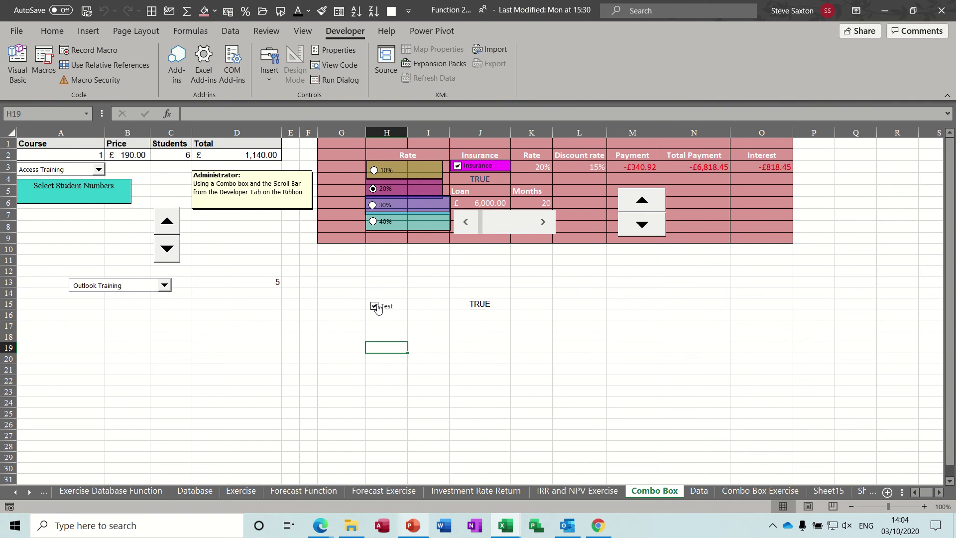
click(375, 309)
click(481, 306)
Step: Toggle Insurance while inspecting K3 and L3, leaving it unticked at a 20% discount
click(530, 164)
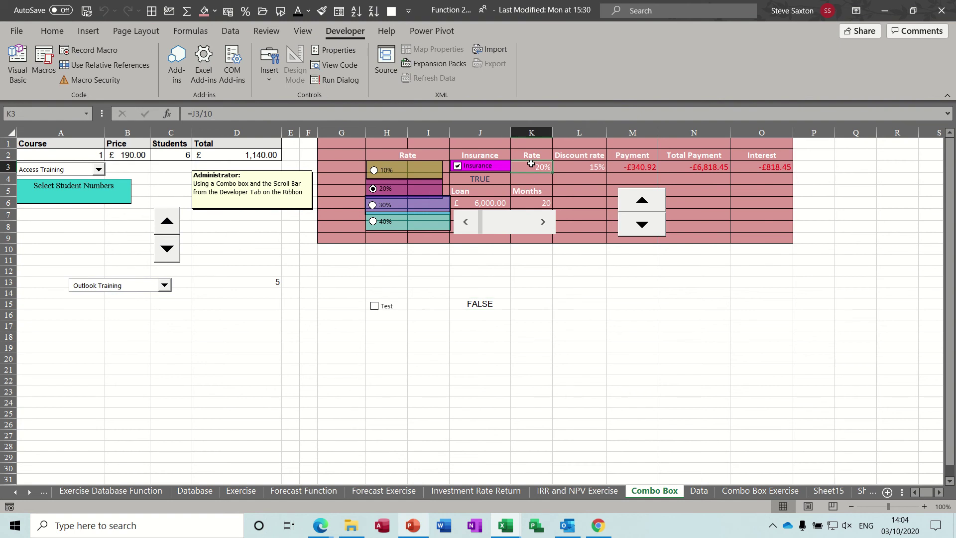
click(569, 168)
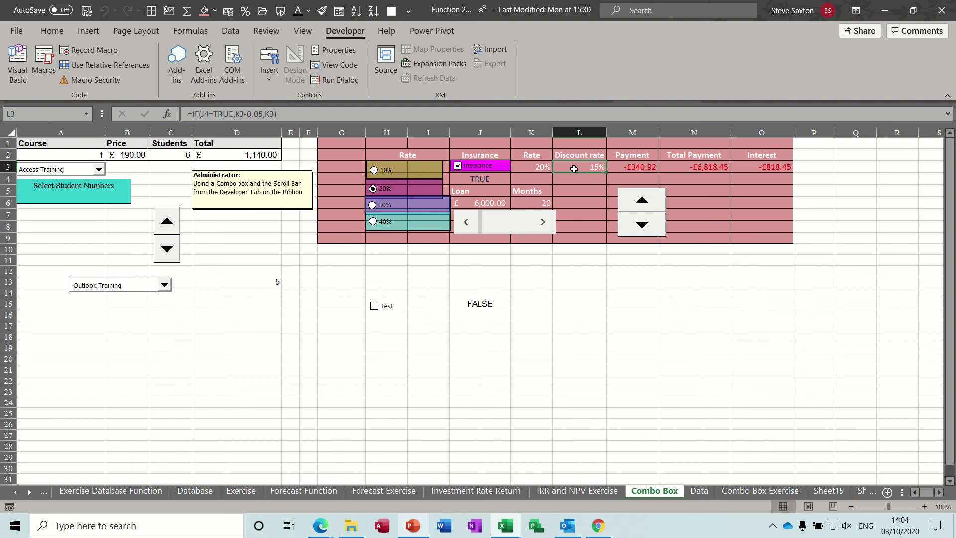
click(458, 166)
click(537, 167)
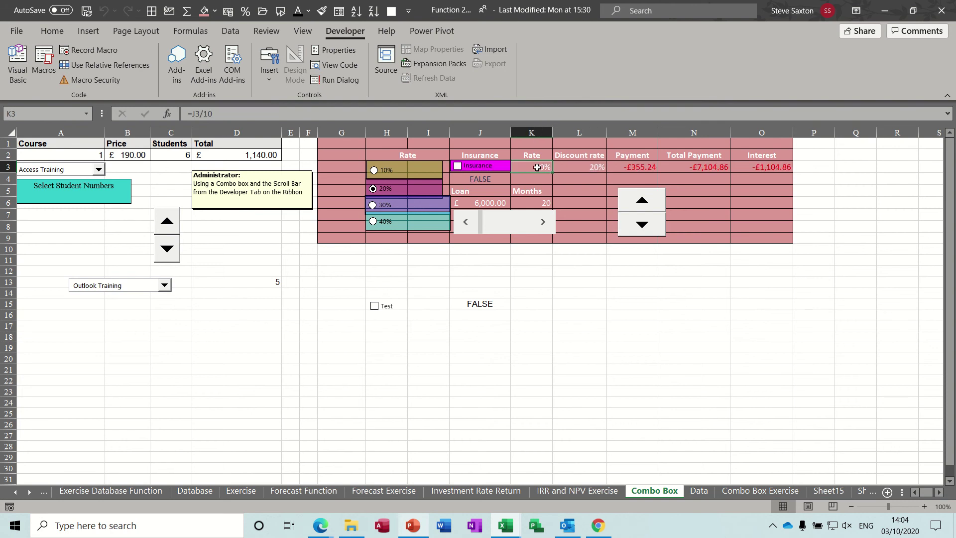
click(577, 168)
click(457, 166)
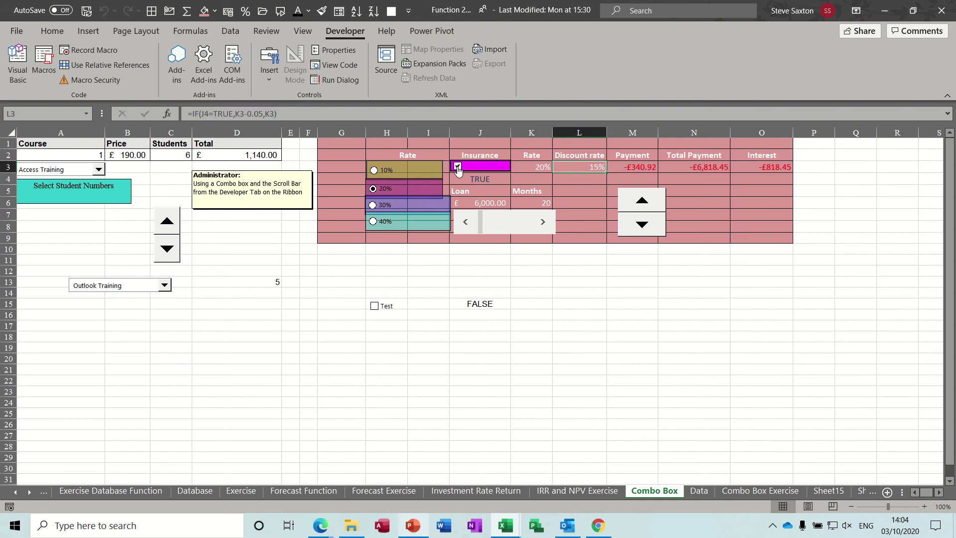
click(458, 167)
click(480, 302)
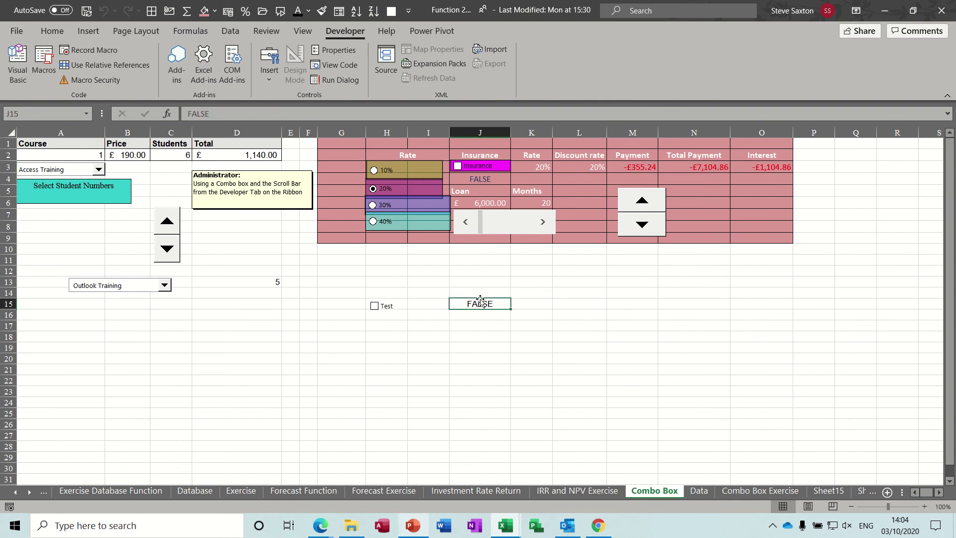
Step: Choose the 10% rate, inspect K3, and tick then untick Insurance
click(378, 326)
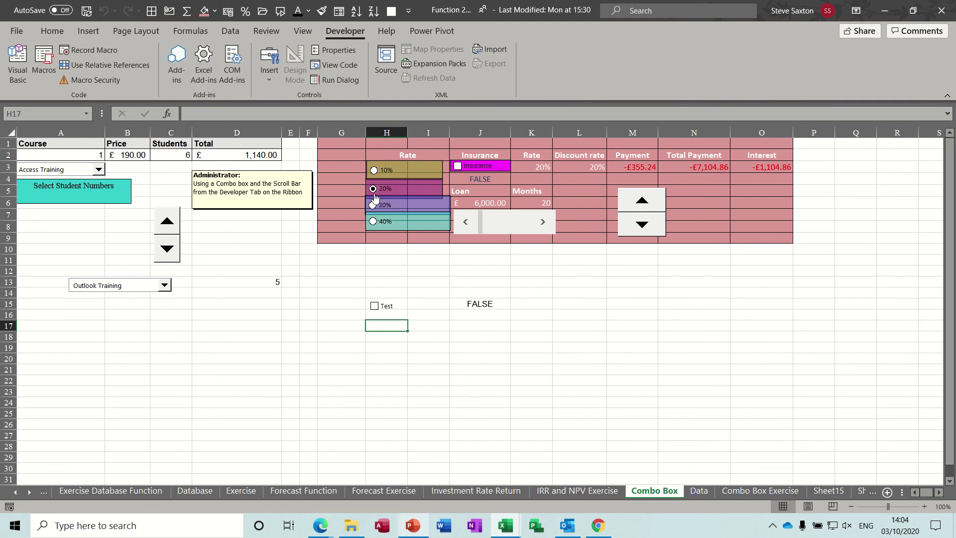
click(373, 171)
click(527, 168)
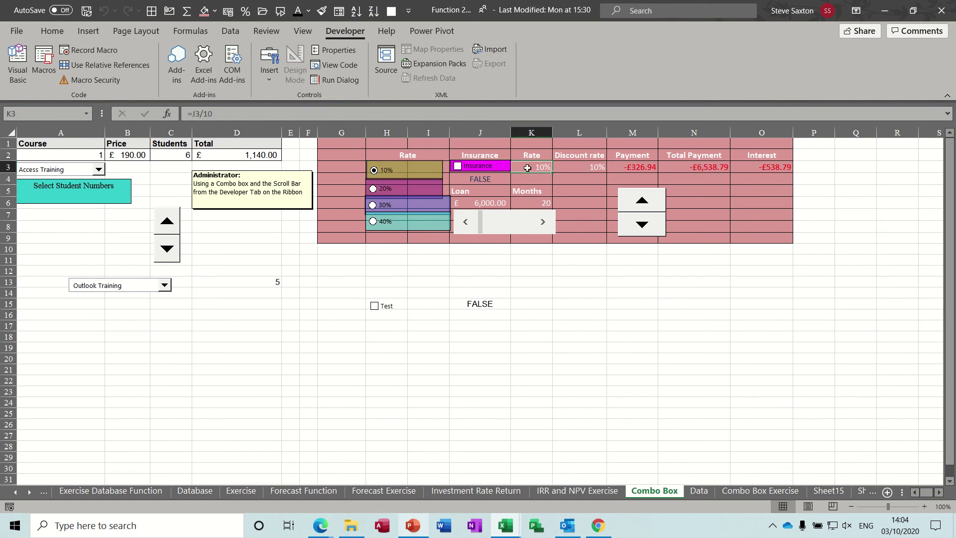
click(481, 170)
click(482, 169)
Step: Move the Insurance check box up into row 1 above its heading
right_click(485, 169)
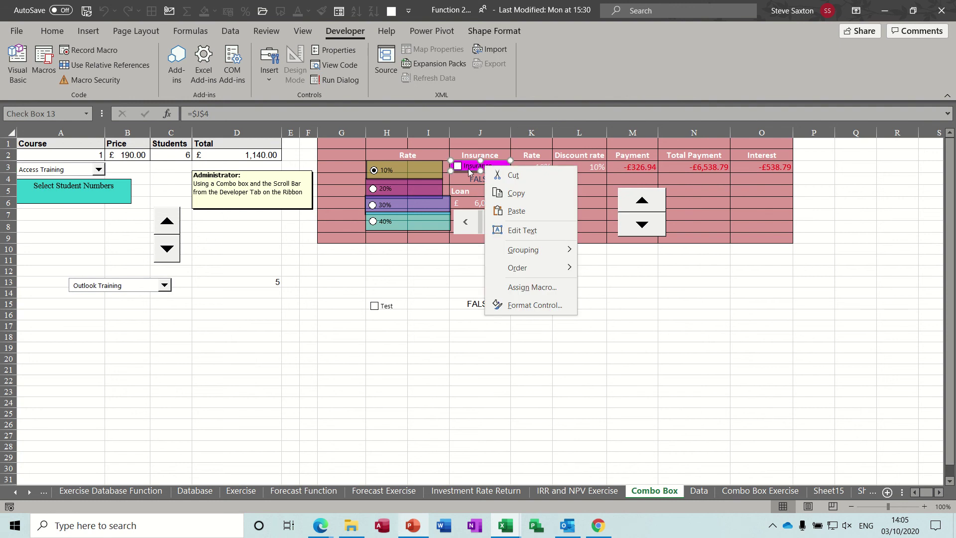
click(468, 167)
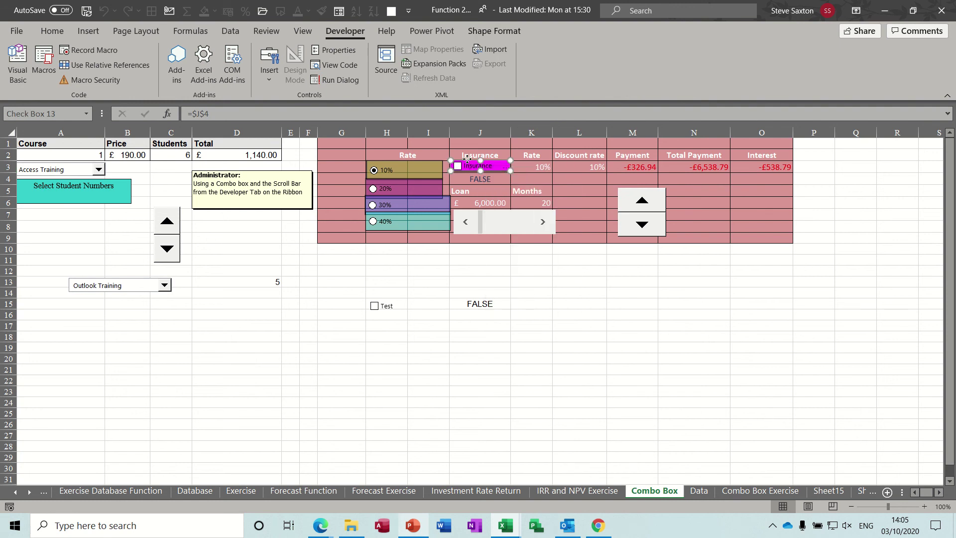
drag(467, 159, 460, 139)
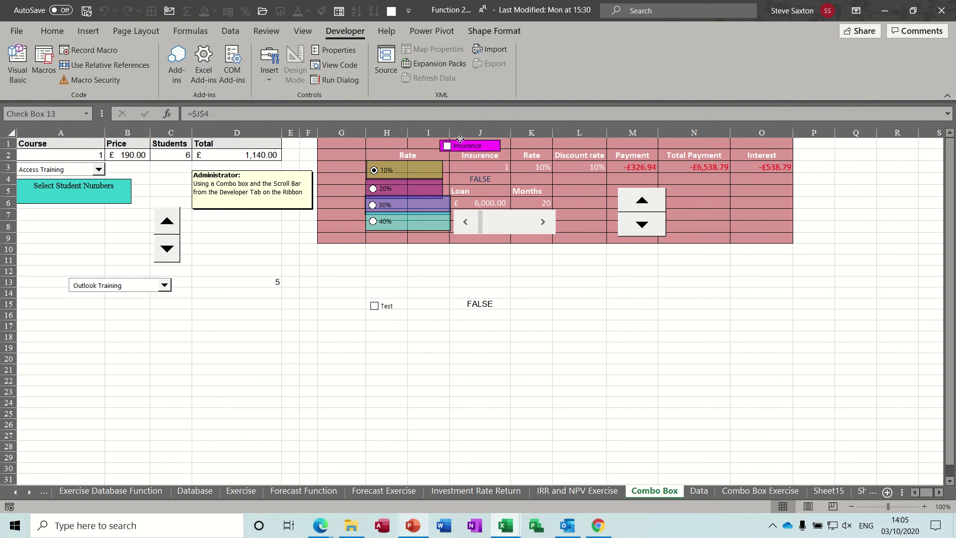
Step: Step through the 20%, 30% and 40% rate options, checking K3's formula
click(376, 191)
click(374, 207)
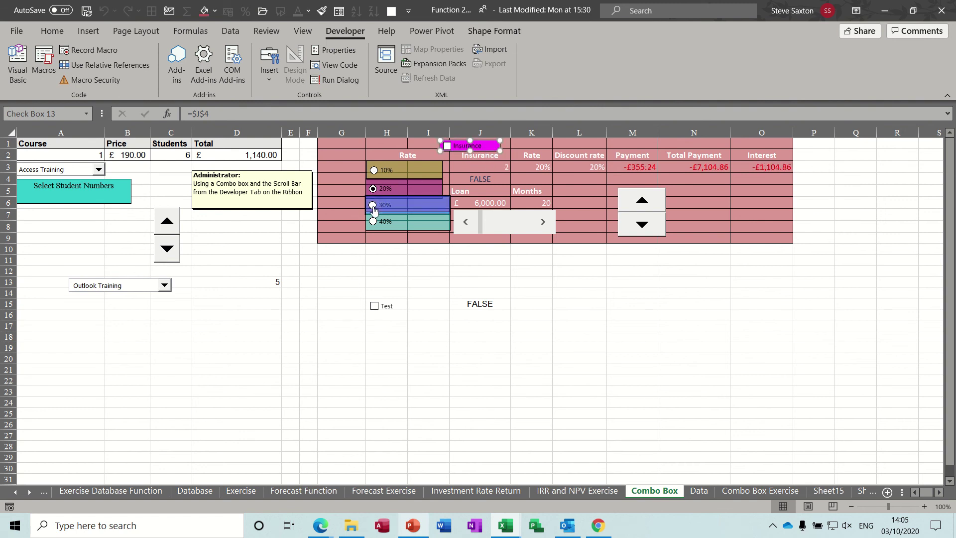
click(373, 219)
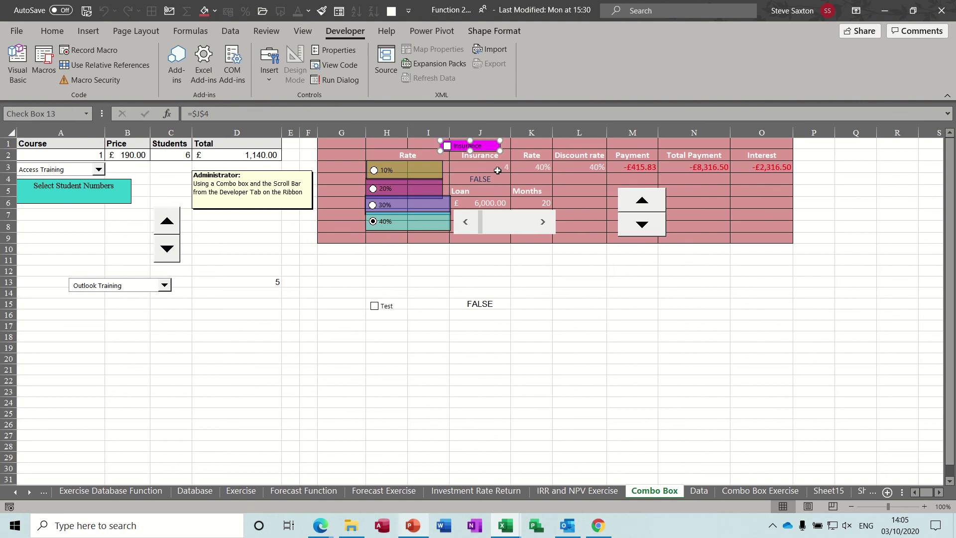
click(531, 168)
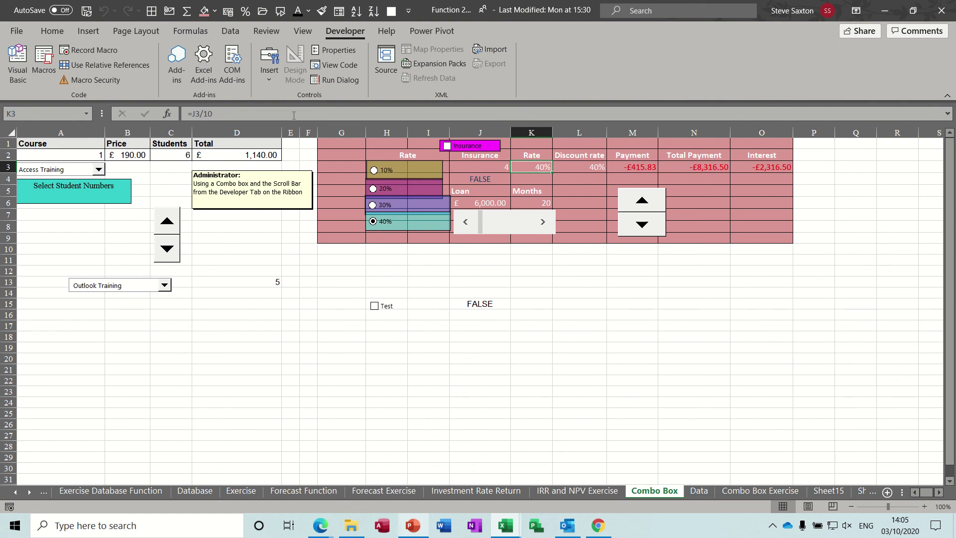
Step: Draw a wide new option button below the Test check box
click(270, 82)
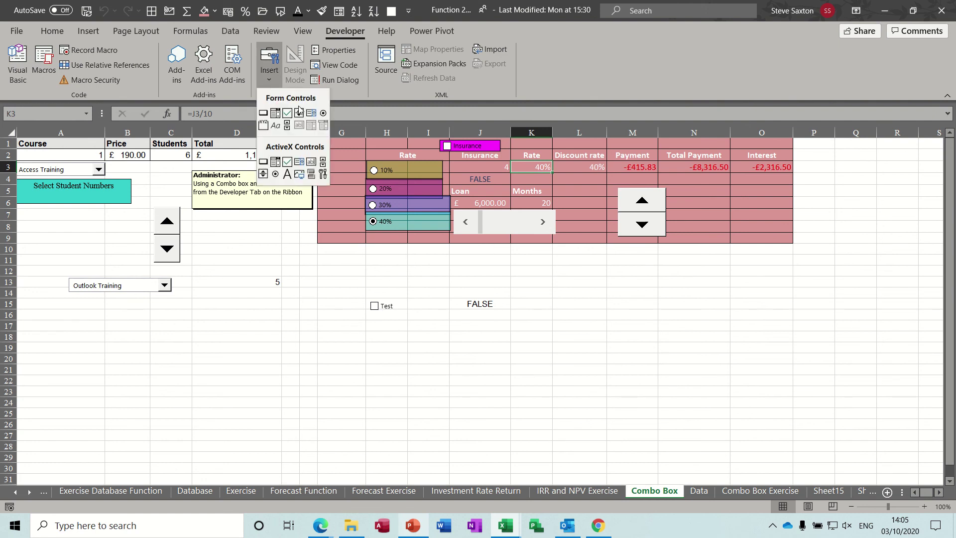
click(324, 114)
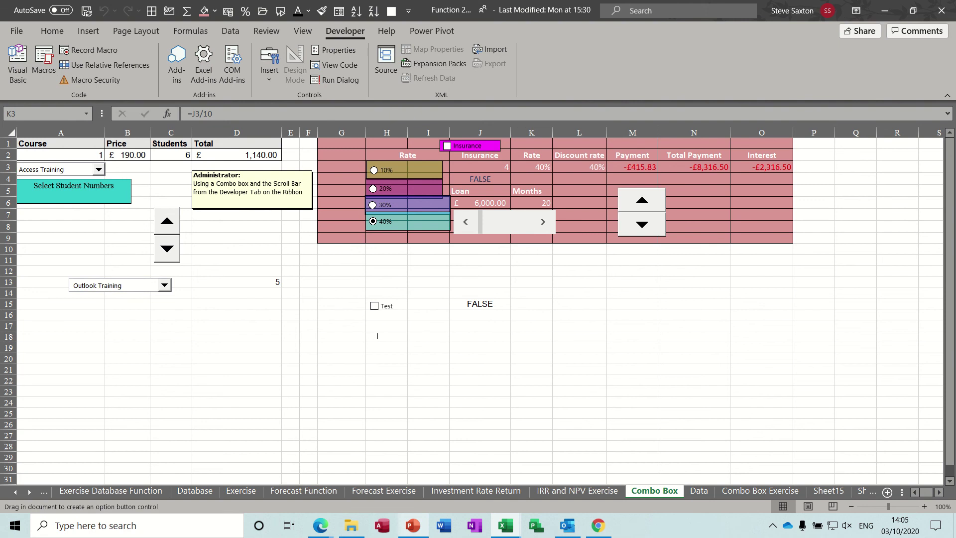
drag(377, 336, 399, 356)
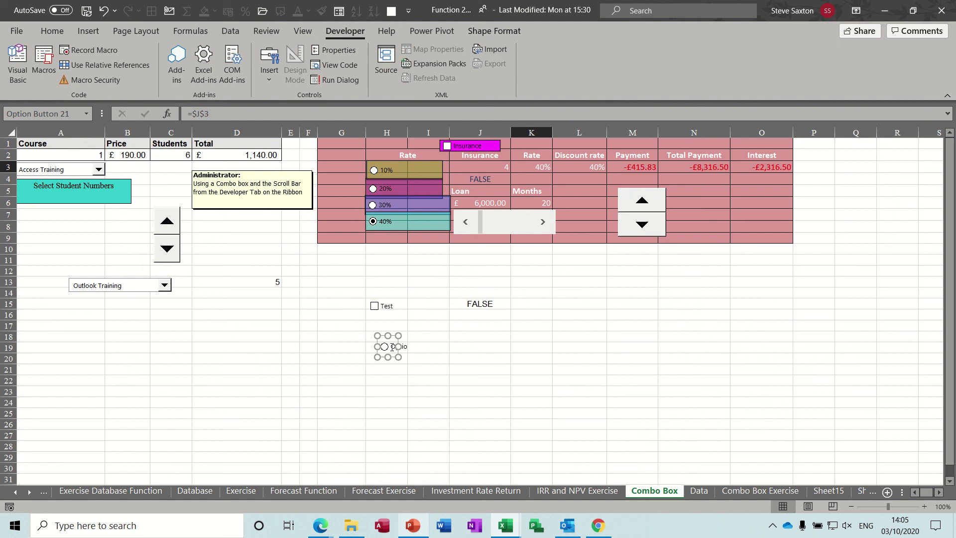
drag(399, 357, 488, 358)
Step: Relabel the new option button '50%' and select it to test it
click(440, 348)
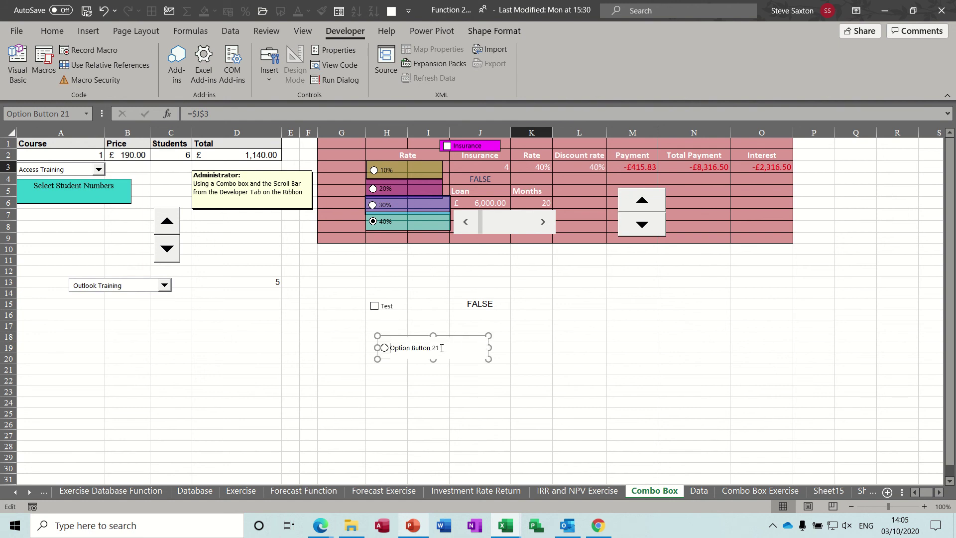
key(BackSpace)
key(BackSpace)
key(BackSpace)
key(BackSpace)
key(BackSpace)
key(BackSpace)
key(BackSpace)
key(BackSpace)
key(BackSpace)
key(BackSpace)
key(BackSpace)
key(BackSpace)
key(BackSpace)
key(BackSpace)
key(BackSpace)
key(BackSpace)
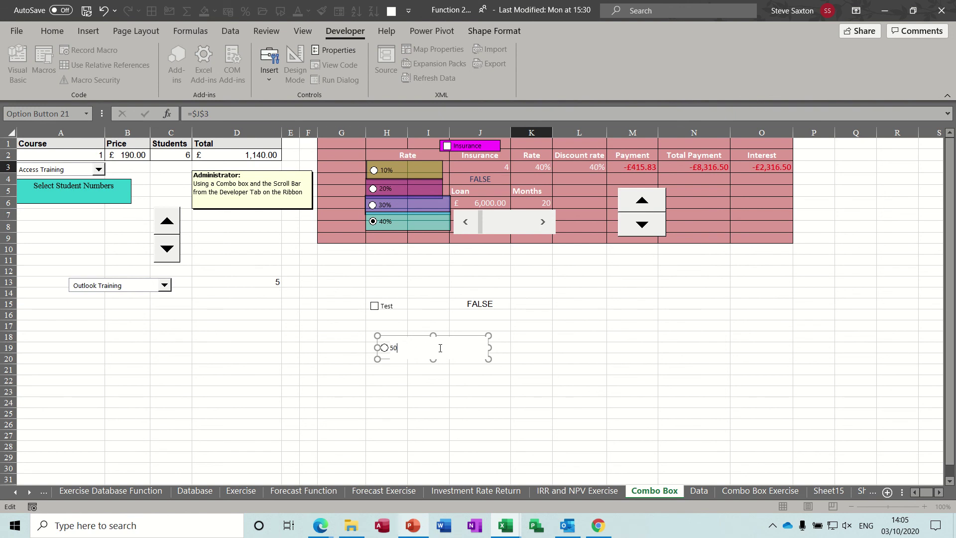
click(547, 342)
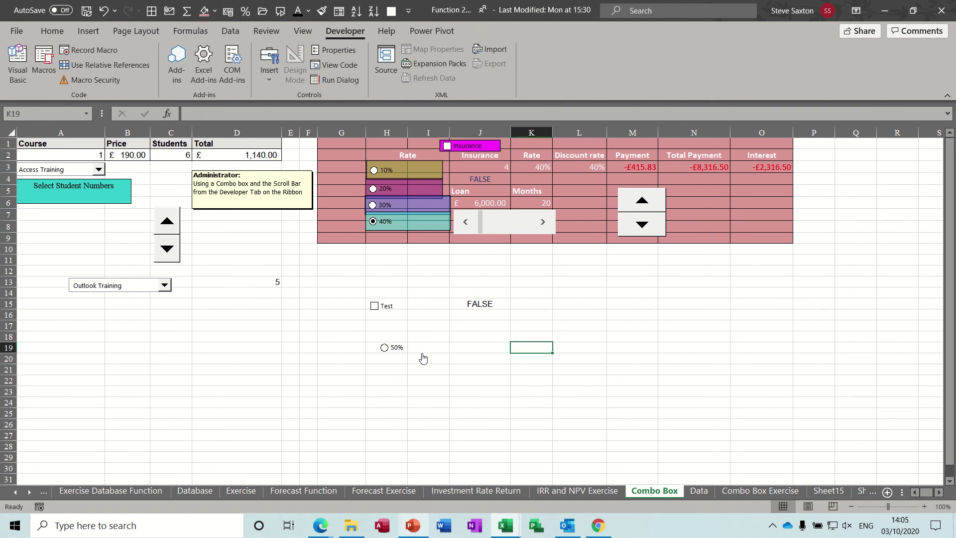
click(384, 348)
Step: Cycle through the 10%, 20%, 30%, 40% and 50% rate options
click(374, 170)
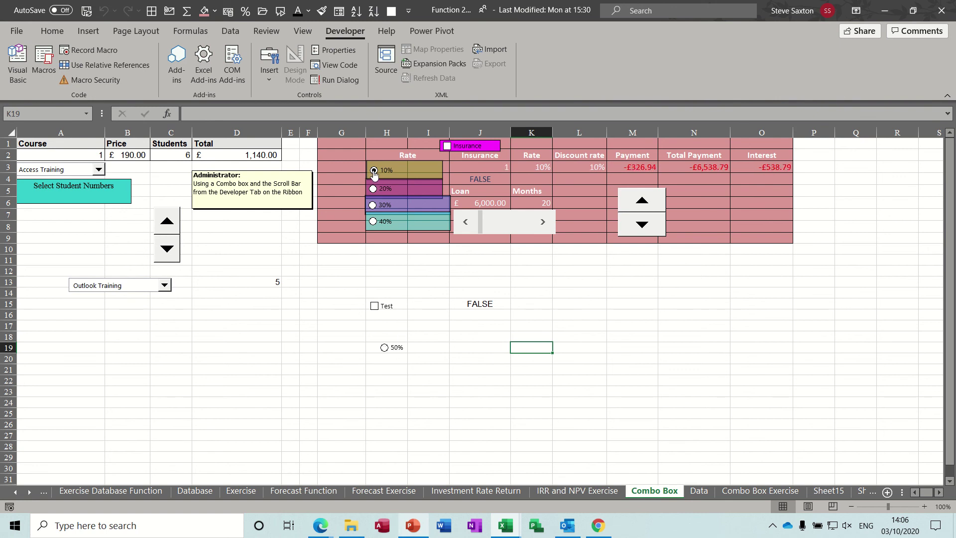
click(374, 190)
click(373, 206)
click(373, 223)
click(385, 349)
Step: Set the 50% option button's cell link to $L$15 in Format Control
right_click(397, 352)
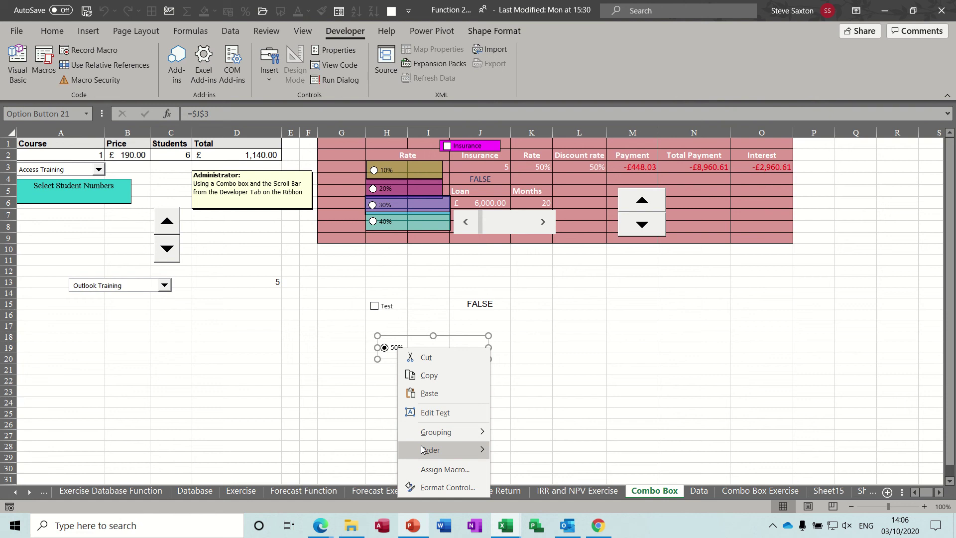
click(429, 488)
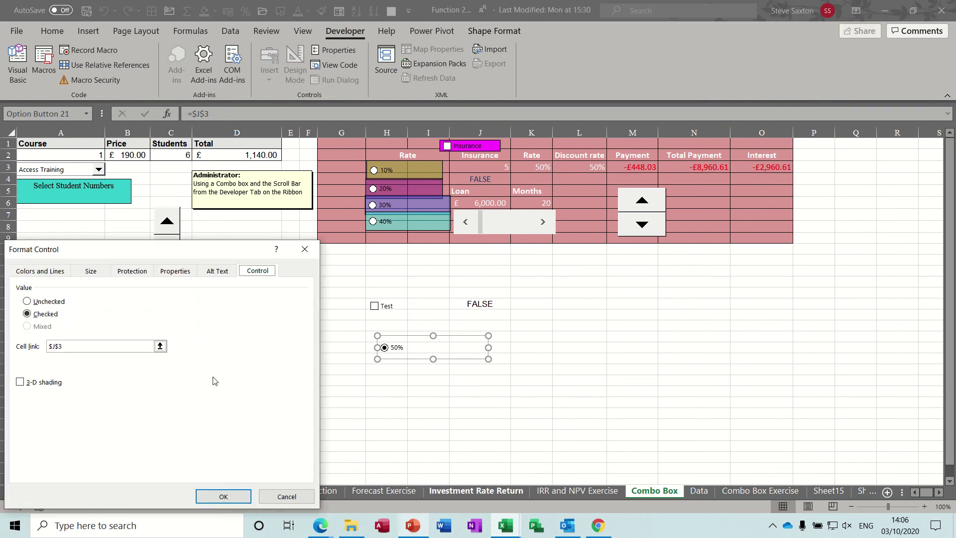
click(159, 346)
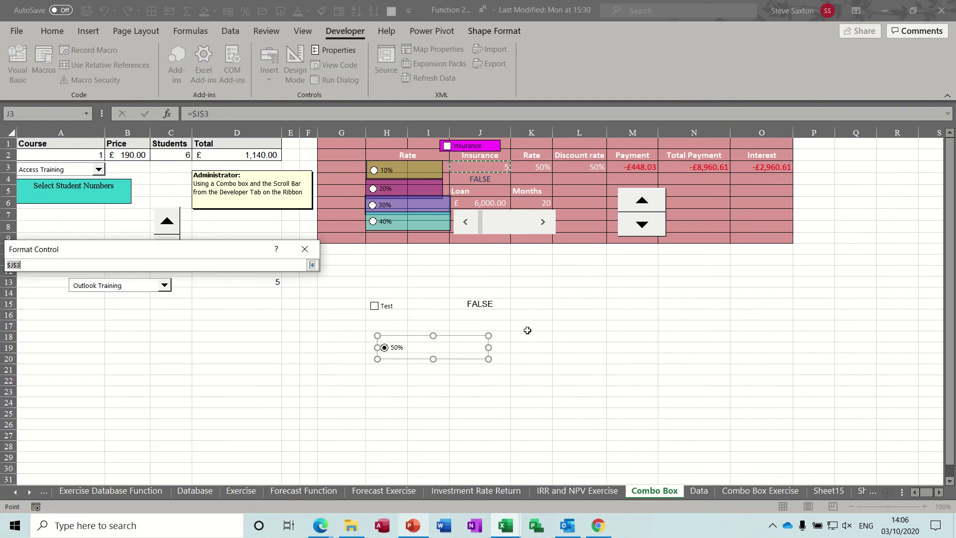
click(570, 308)
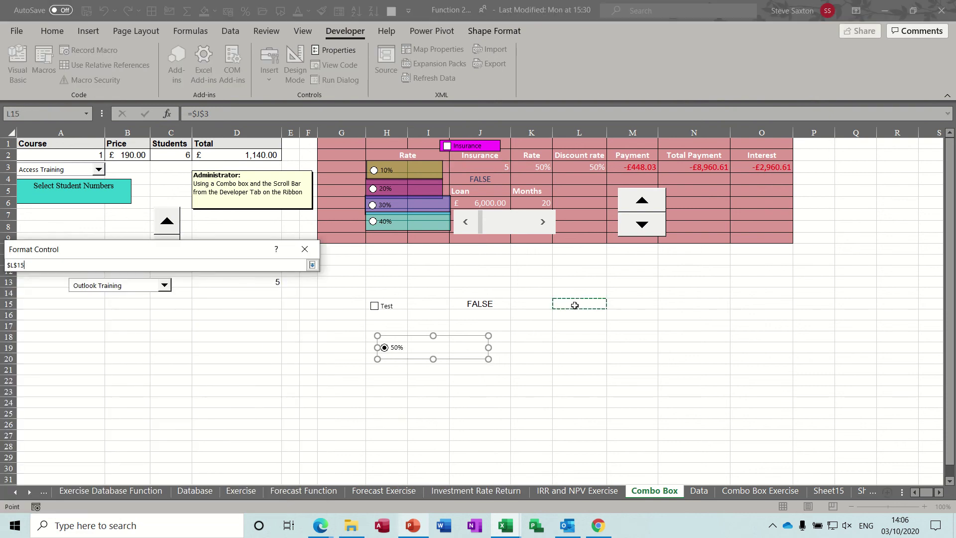
click(312, 265)
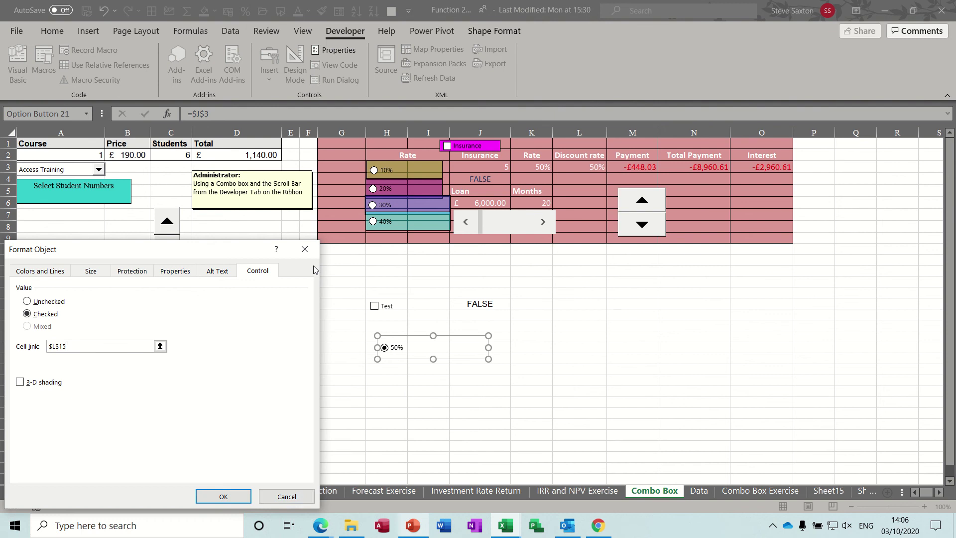
click(223, 497)
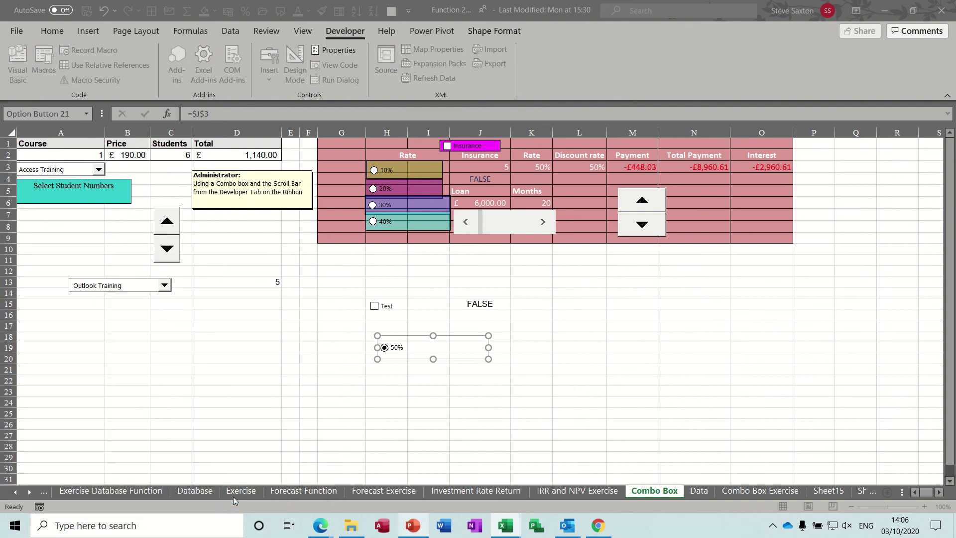
click(422, 286)
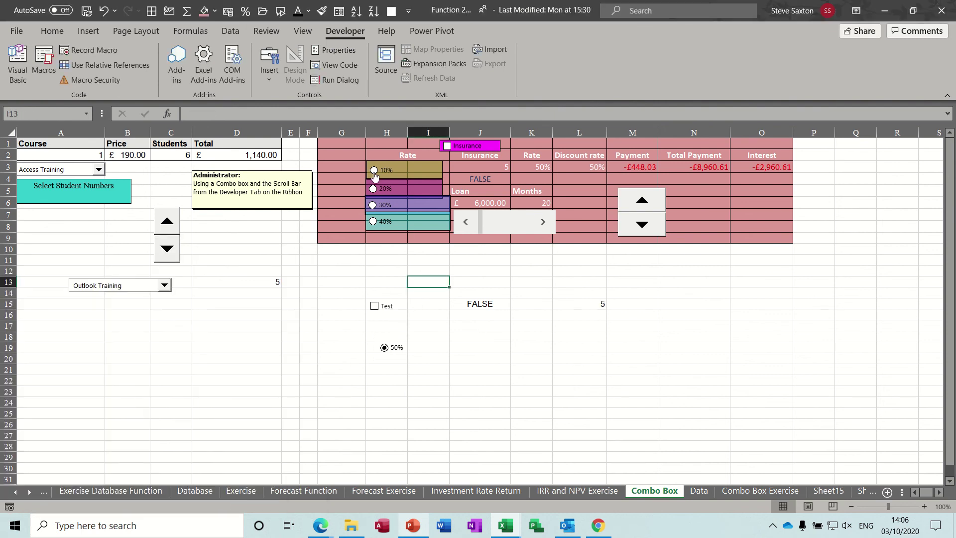
Step: Choose 20%, 30%, then 40% so L15 reads 4
click(373, 189)
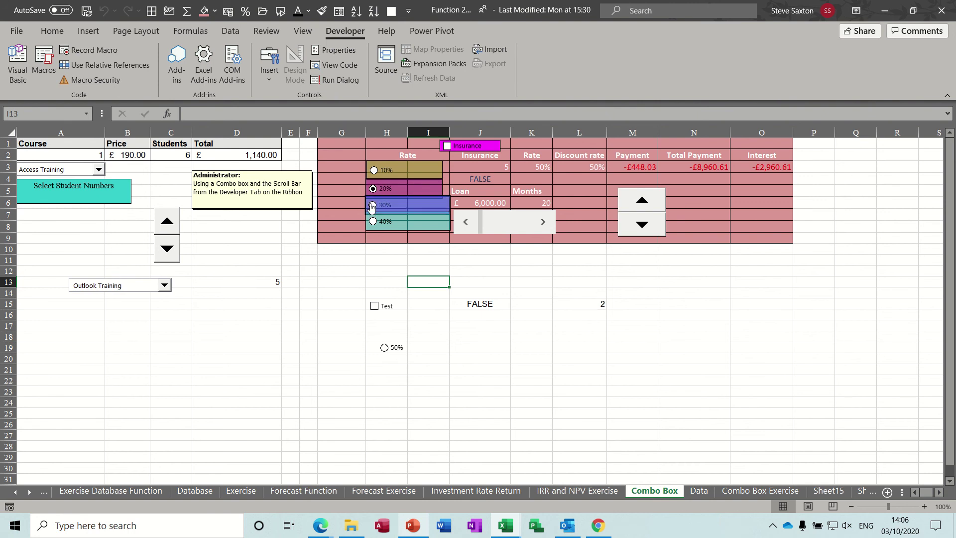
click(371, 207)
click(372, 224)
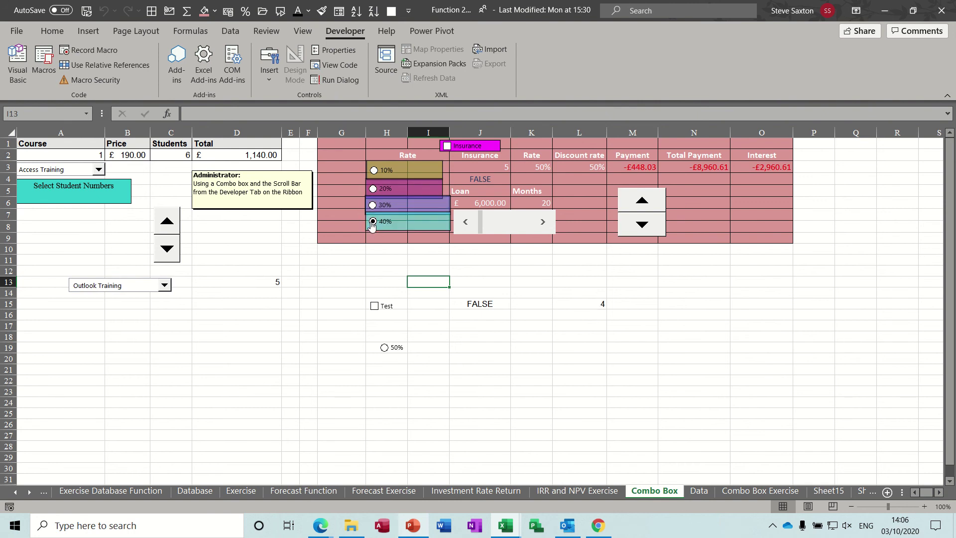
Step: Relink the 50% option button to cell $J$3 in Format Control
ctrl+click(396, 346)
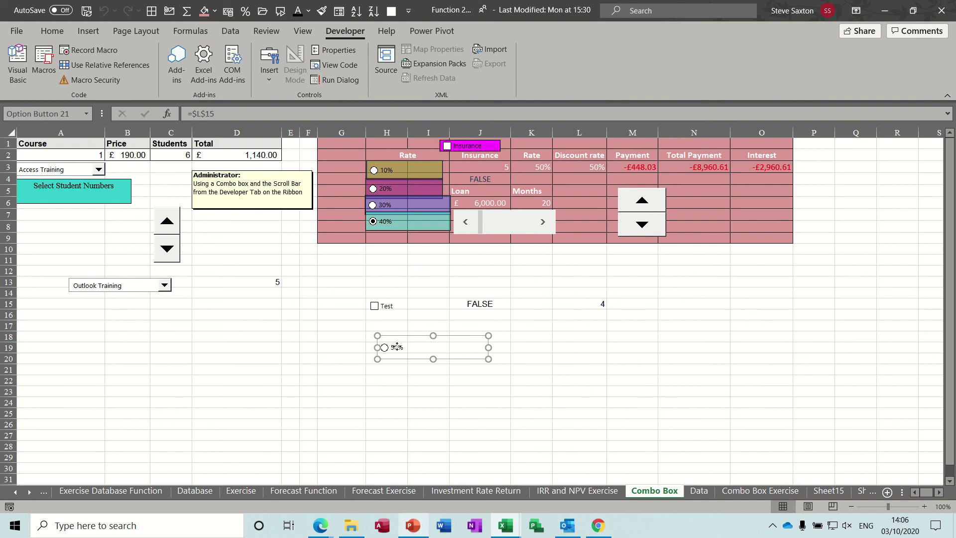
right_click(396, 347)
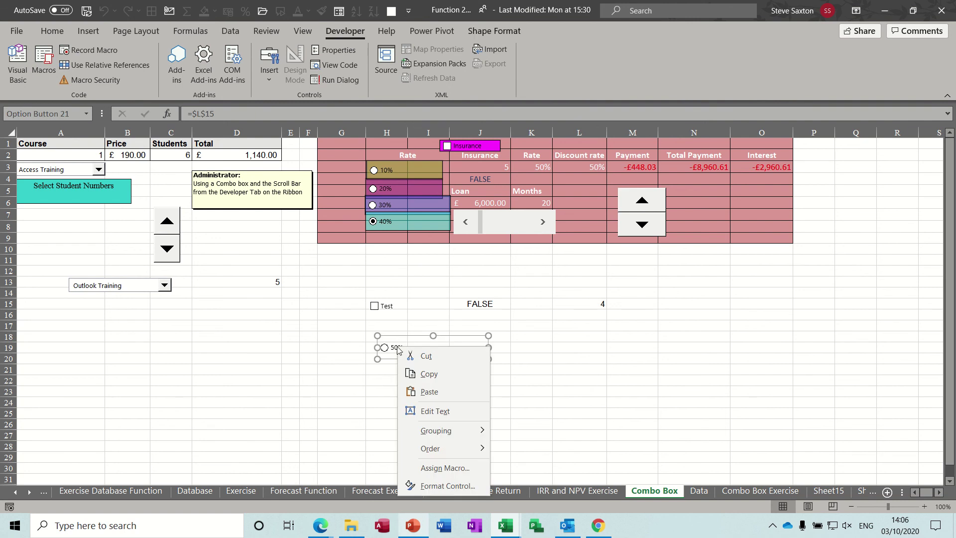
click(424, 487)
click(160, 346)
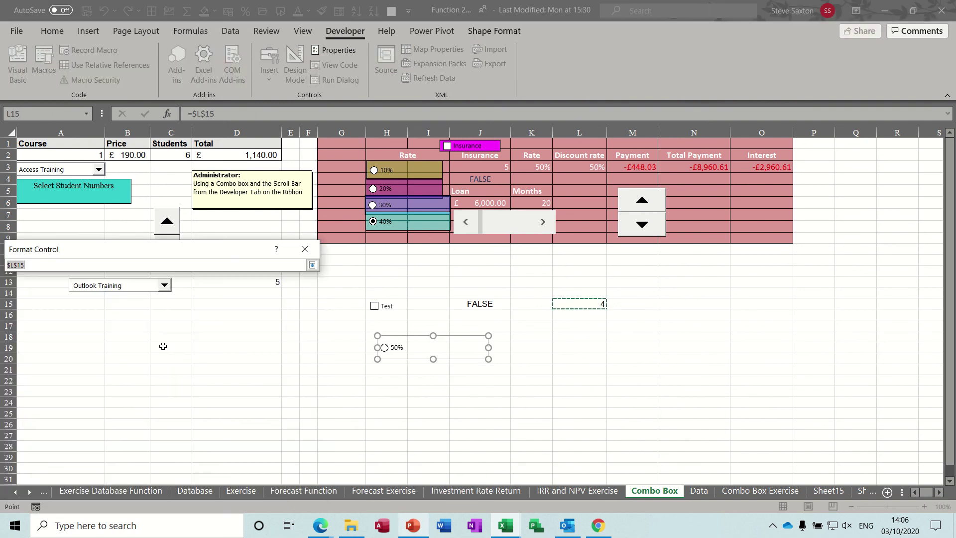
click(476, 168)
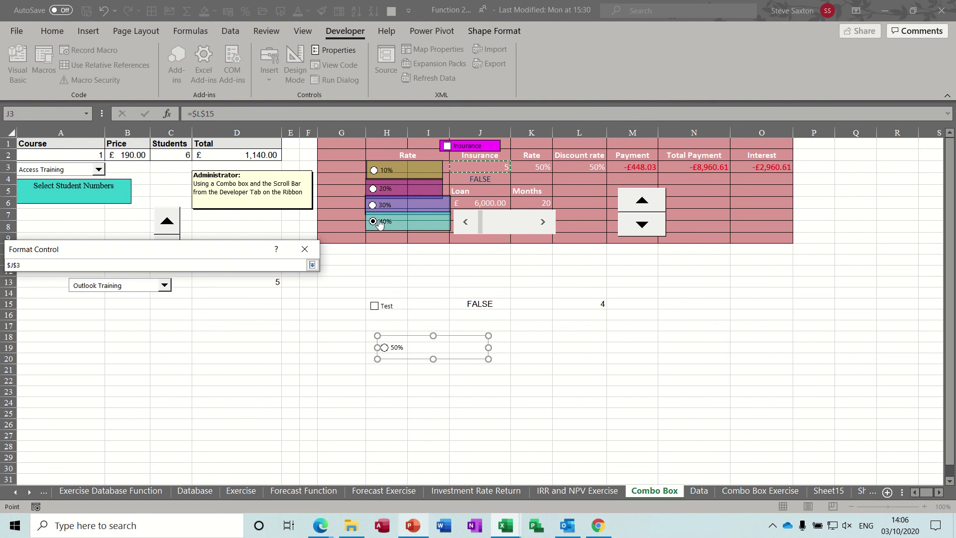
click(312, 265)
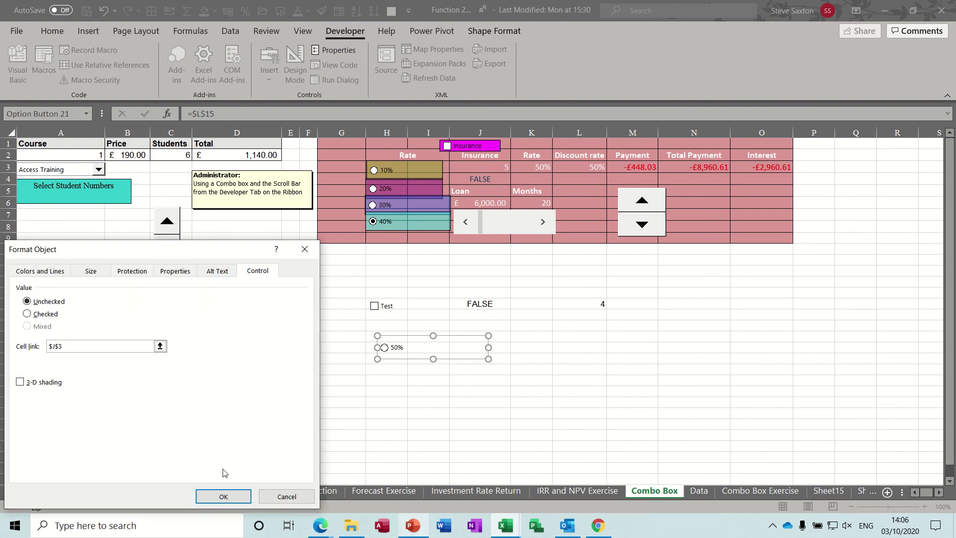
click(223, 496)
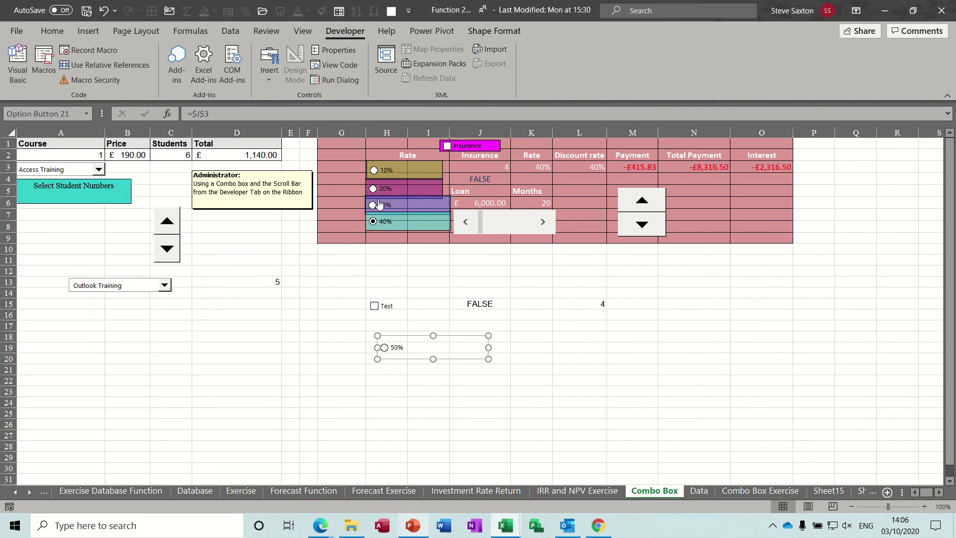
Step: Choose the 20%, then the 10% rate, and delete the 50% option button
click(374, 192)
click(374, 170)
key(Delete)
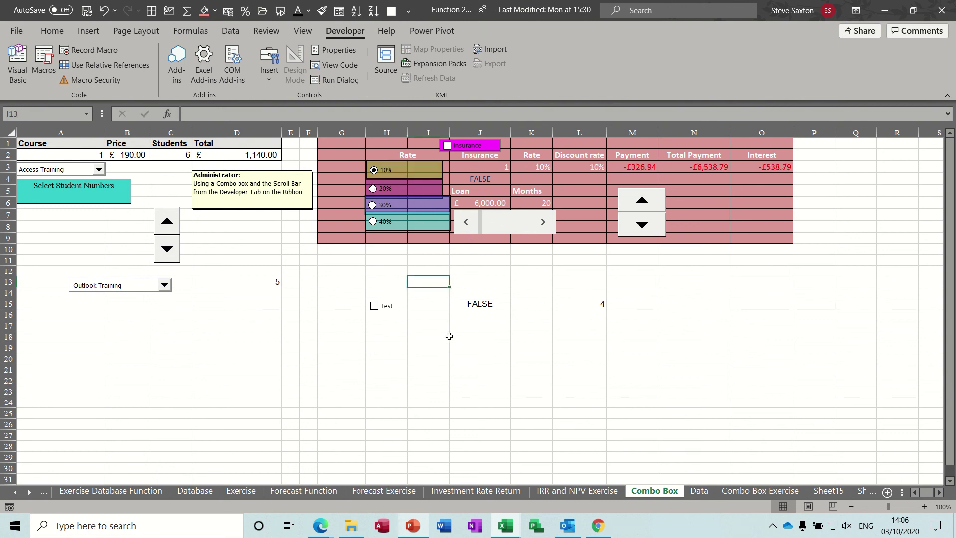
Step: Raise the loan term to 40 months with the Months scroll bar
click(543, 224)
click(544, 225)
click(346, 337)
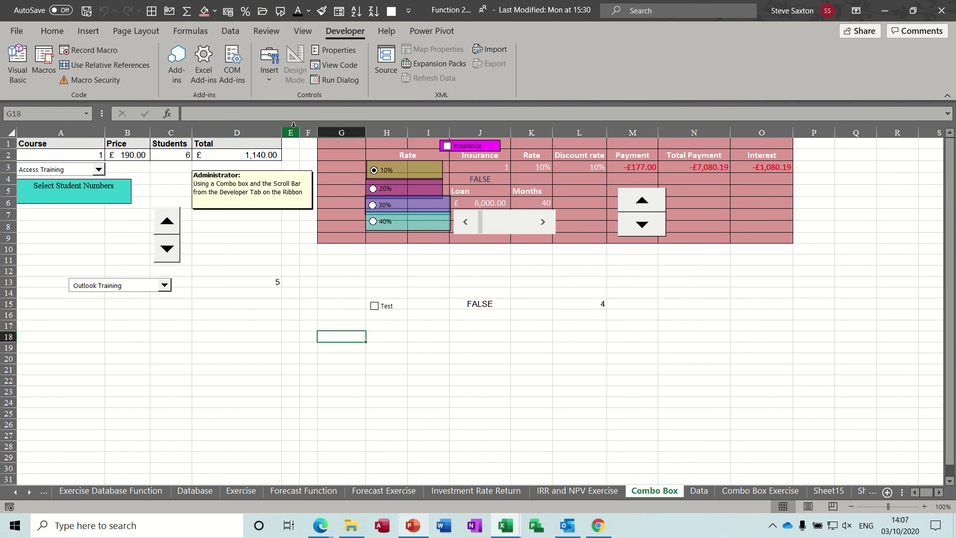
Step: Draw a horizontal scroll bar below the loan table and link it to $J$18
click(269, 82)
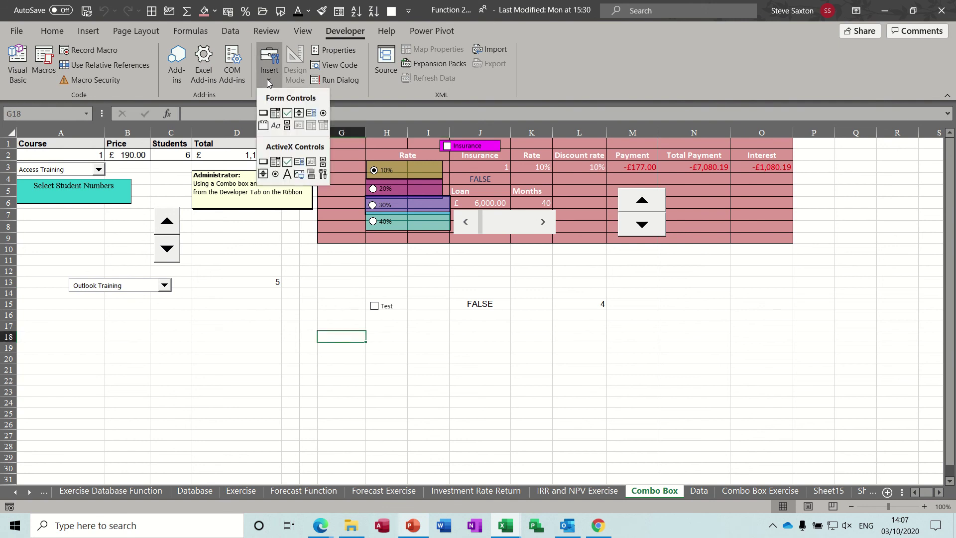
click(287, 127)
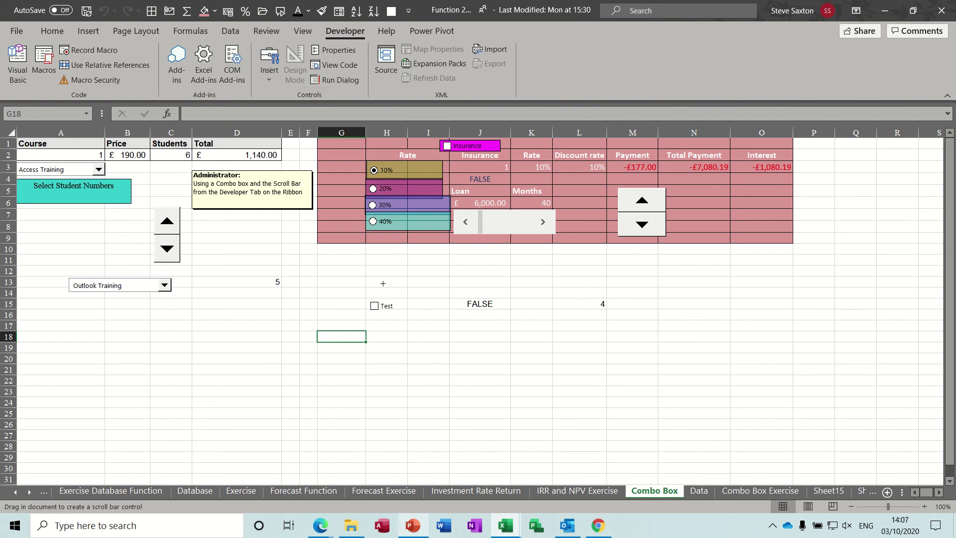
drag(387, 262, 642, 288)
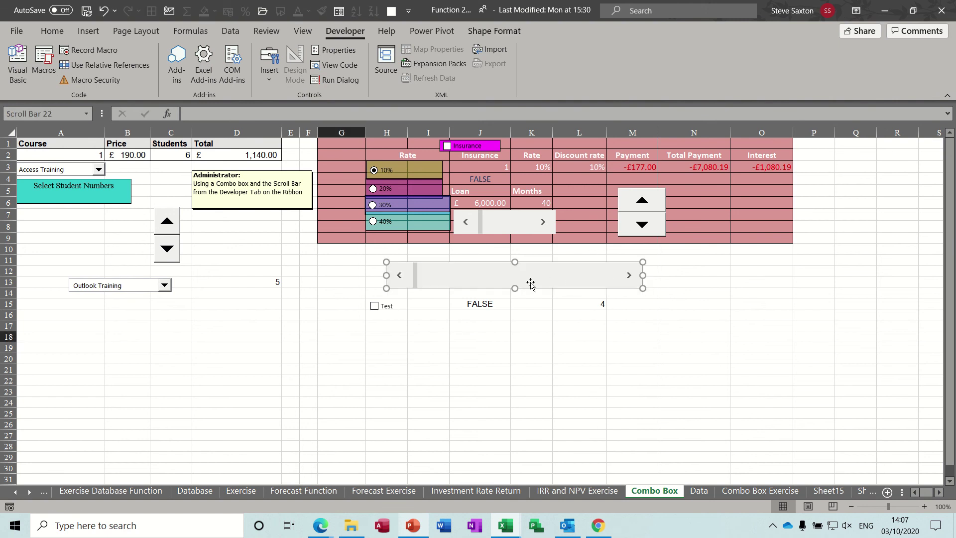
right_click(467, 280)
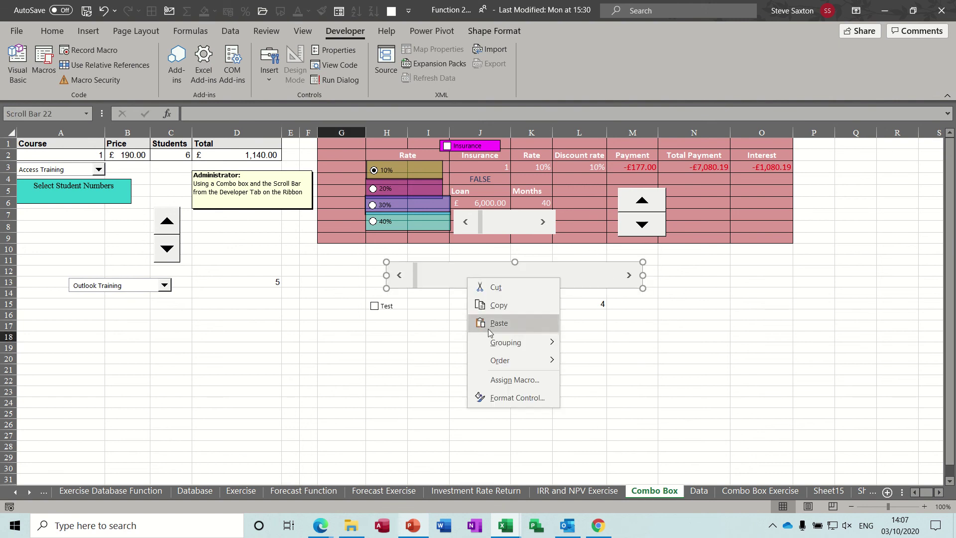
click(504, 398)
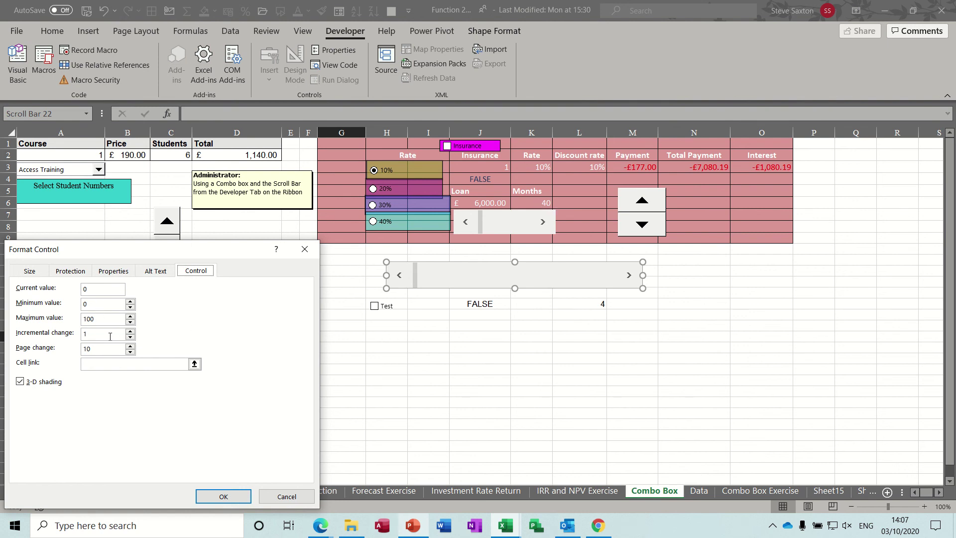
click(98, 362)
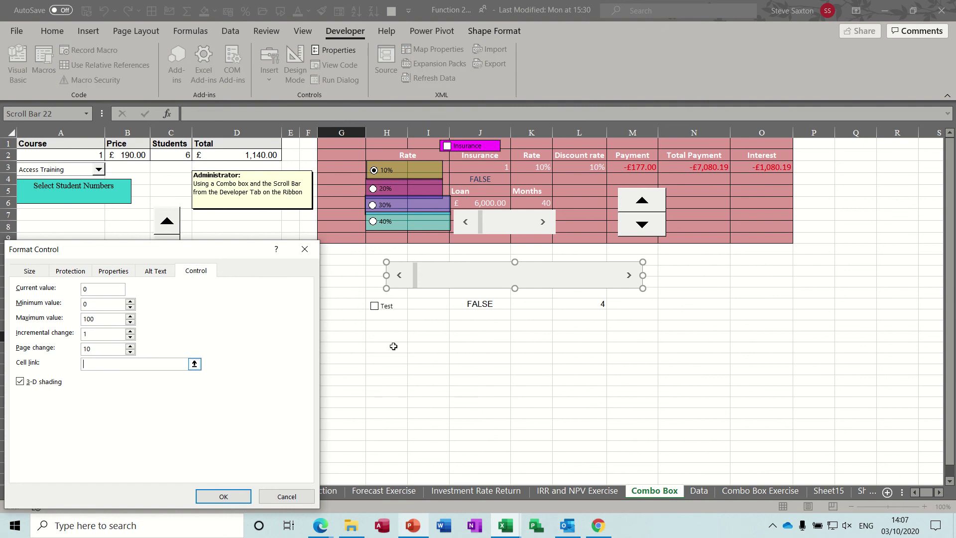
click(511, 336)
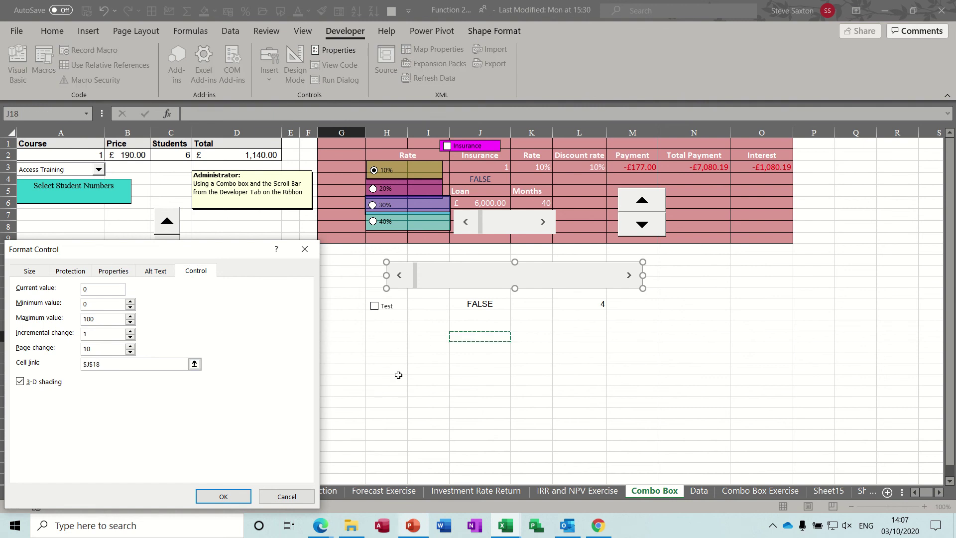
click(230, 497)
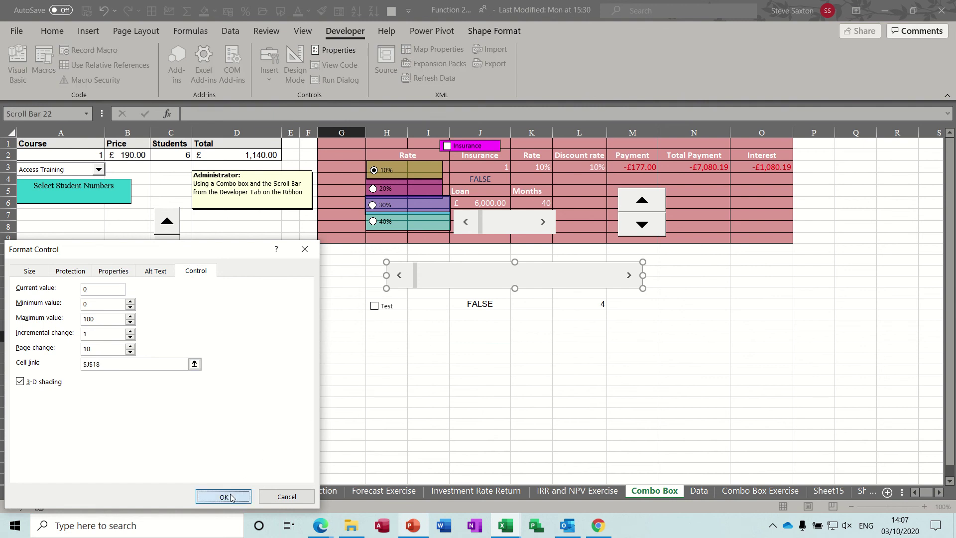
click(495, 357)
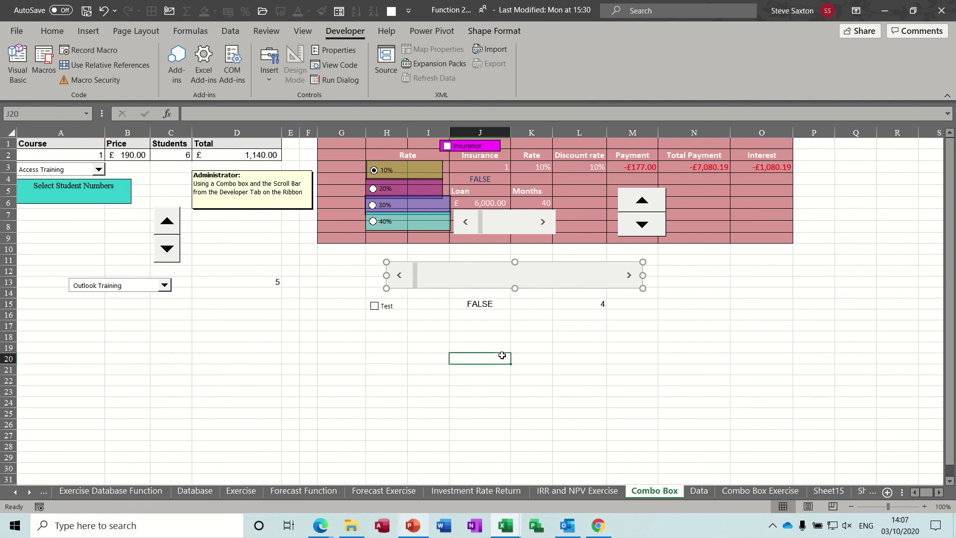
Step: Push the new scroll bar to 100 in J18 and drag Months down to 0
click(630, 276)
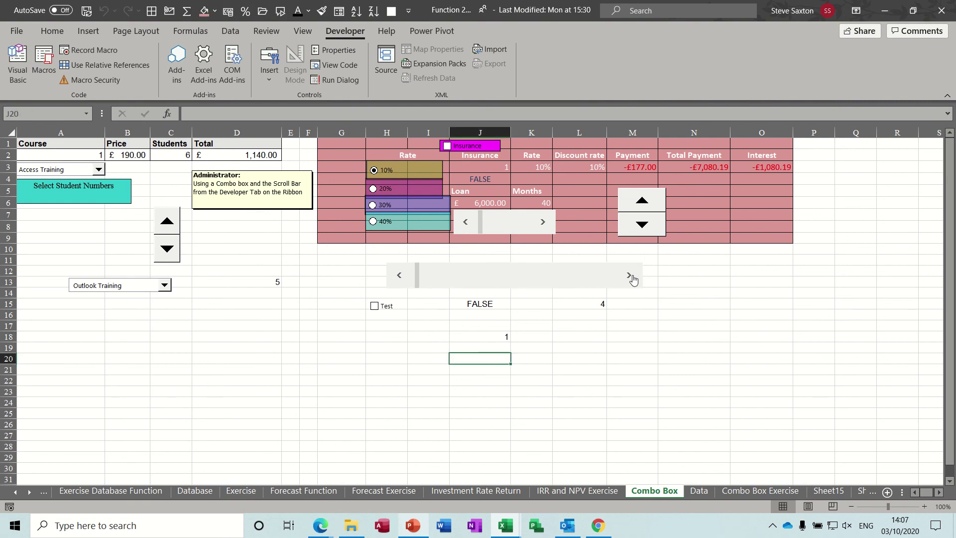
click(629, 275)
click(629, 276)
drag(630, 275, 630, 275)
mouse_move(512, 279)
mouse_down()
mouse_move(625, 275)
mouse_move(399, 273)
mouse_move(518, 281)
mouse_up()
click(575, 280)
mouse_move(482, 226)
mouse_down()
mouse_move(500, 225)
mouse_move(476, 226)
mouse_up()
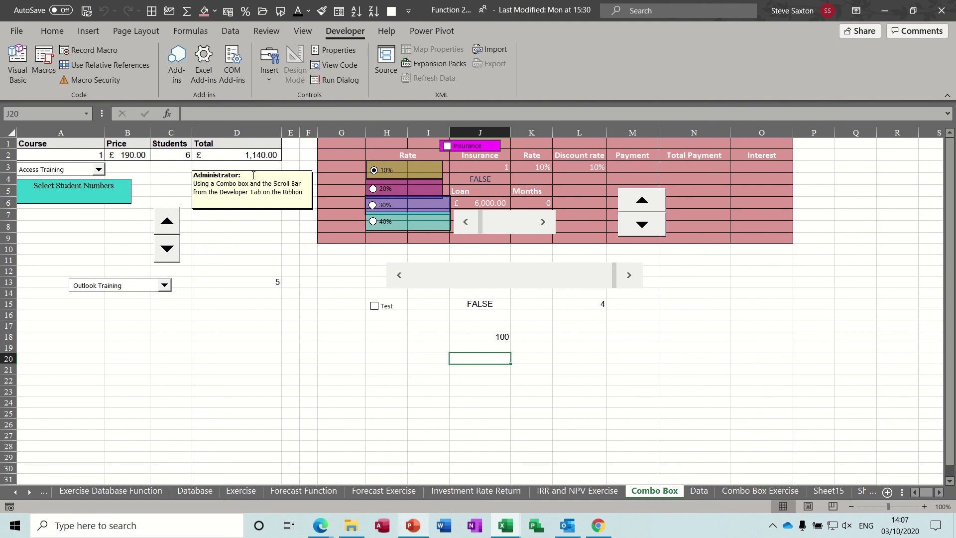
Step: Dismiss the Insert controls list unused, then inspect the PMT formula in Payment cell M3
click(270, 82)
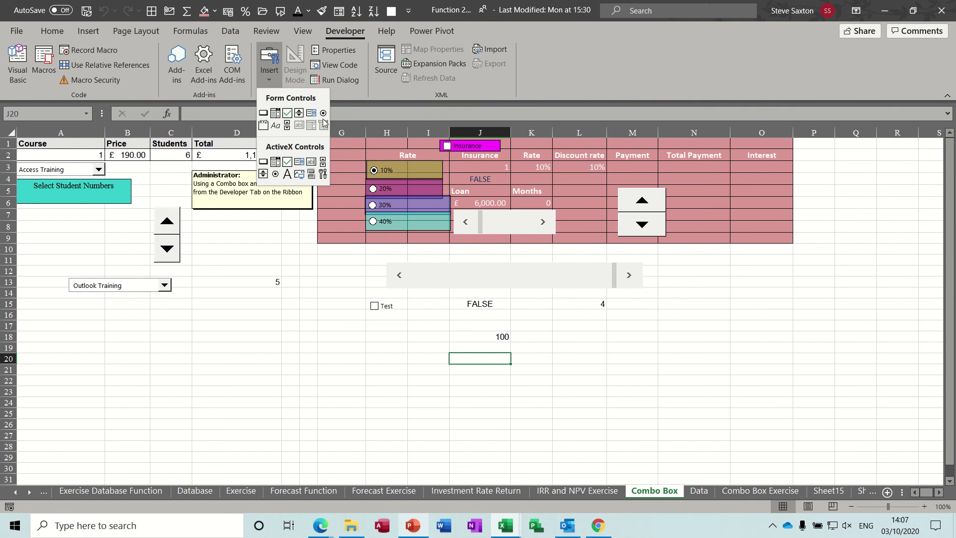
click(321, 307)
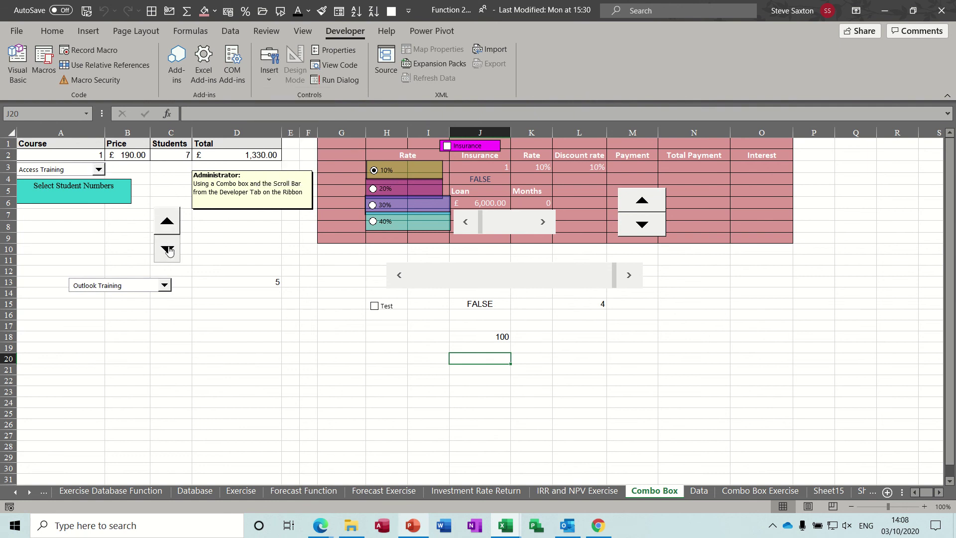
click(165, 293)
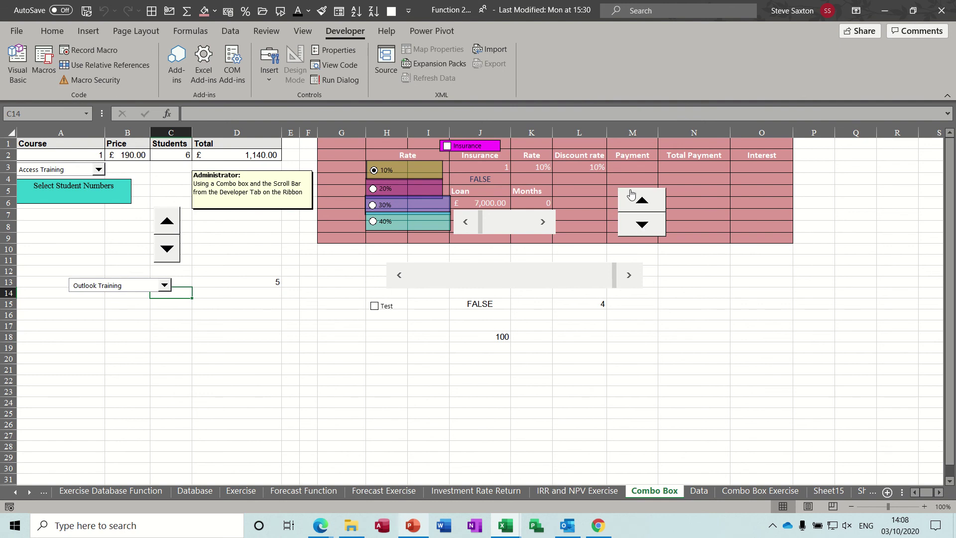
click(629, 167)
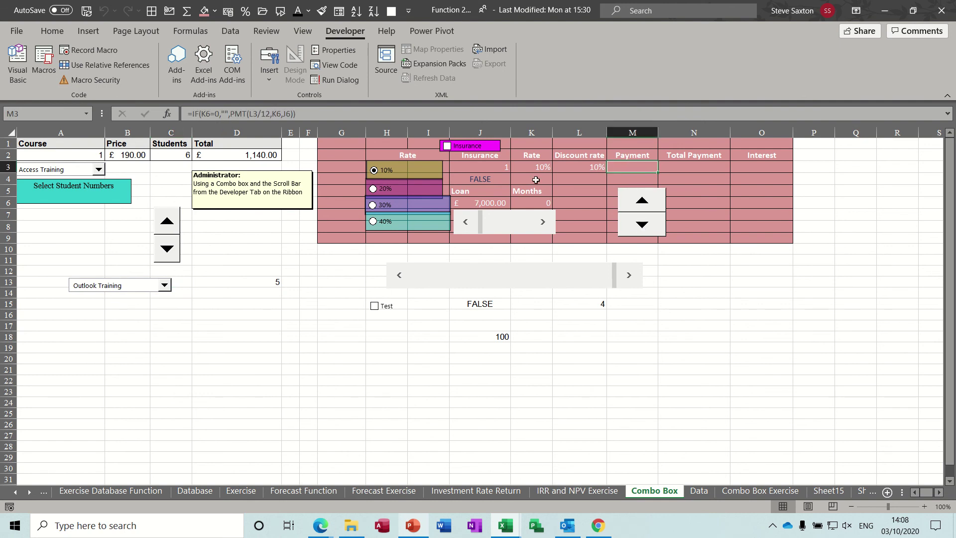